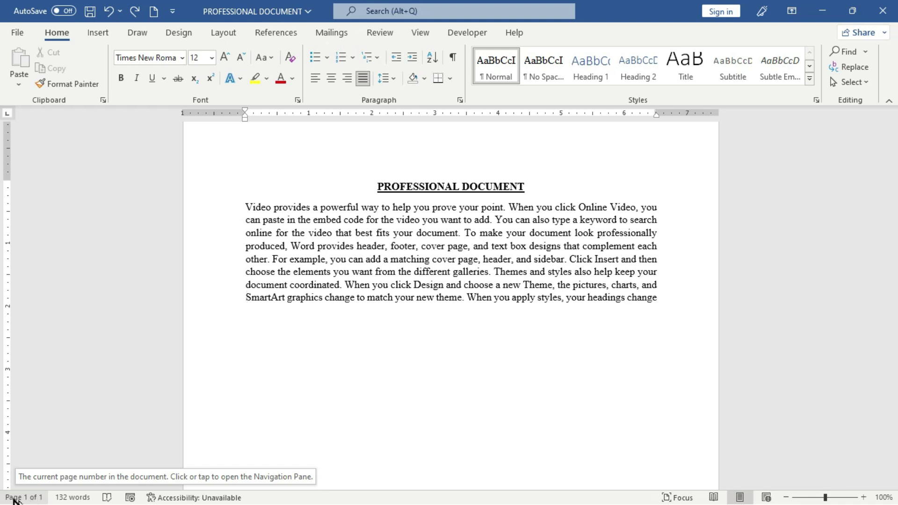
Show and hide the Navigation pane, and check the word counts of the first body line and the word "example"
{"action": "left_click", "coordinate": [22, 498]}
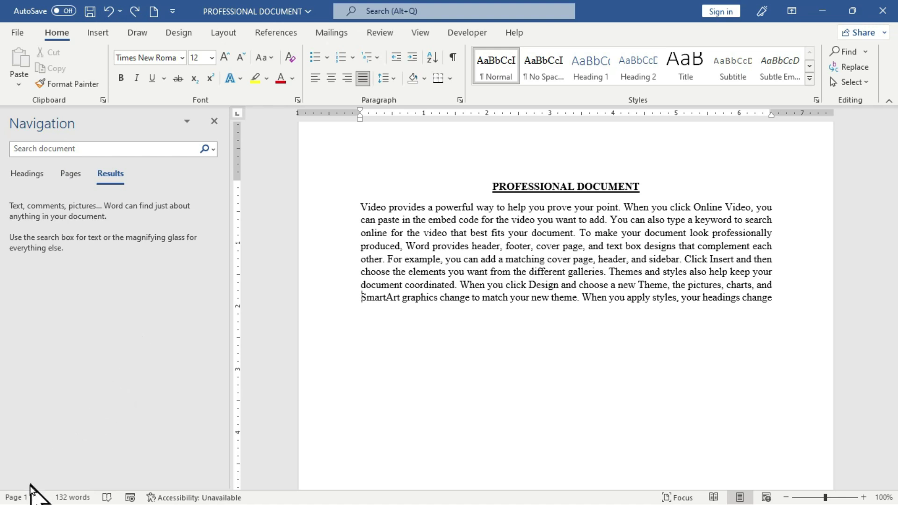
{"action": "left_click", "coordinate": [25, 497]}
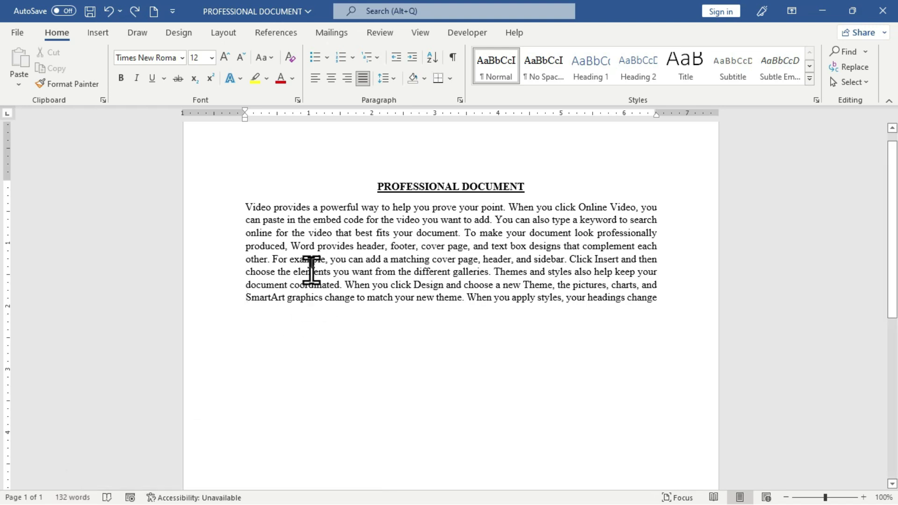
{"action": "left_click", "coordinate": [223, 210]}
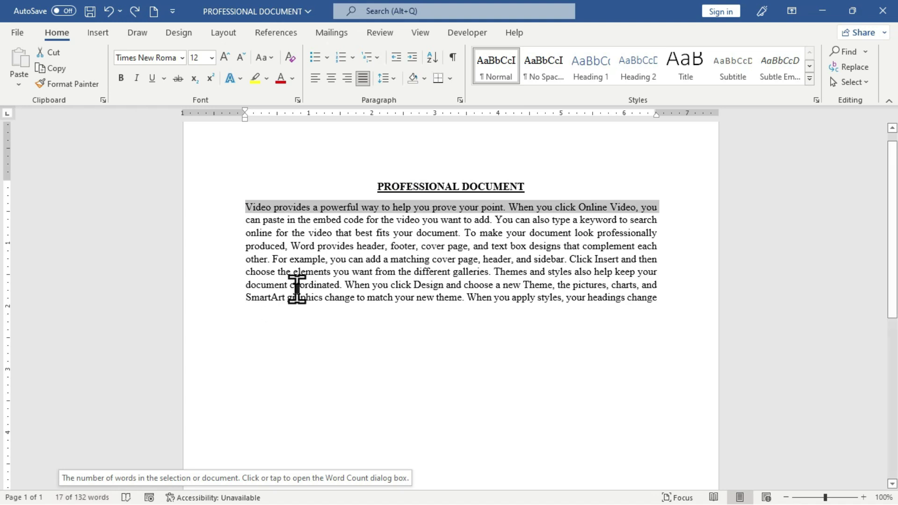
{"action": "double_click", "coordinate": [313, 259]}
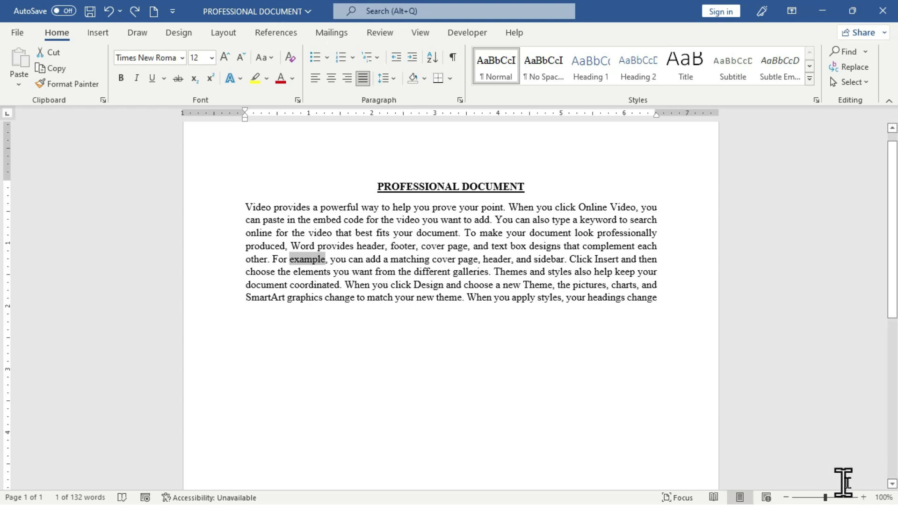
Zoom the document out by two increments and back in to 100%
{"action": "left_click", "coordinate": [786, 497]}
{"action": "left_click", "coordinate": [786, 498]}
{"action": "left_click", "coordinate": [864, 498]}
{"action": "left_click", "coordinate": [864, 497]}
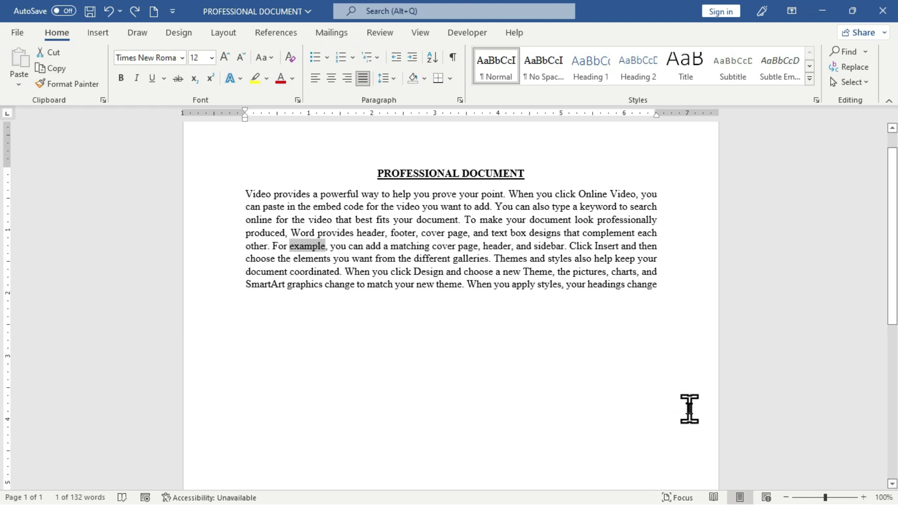
Preview the document in Web Layout and Read Mode, returning to Print Layout after each
{"action": "left_click", "coordinate": [766, 498]}
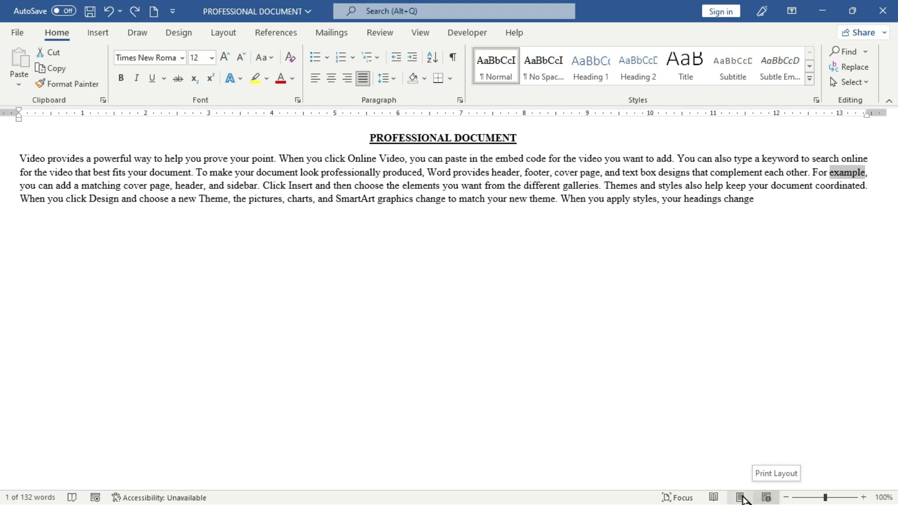
{"action": "left_click", "coordinate": [742, 498]}
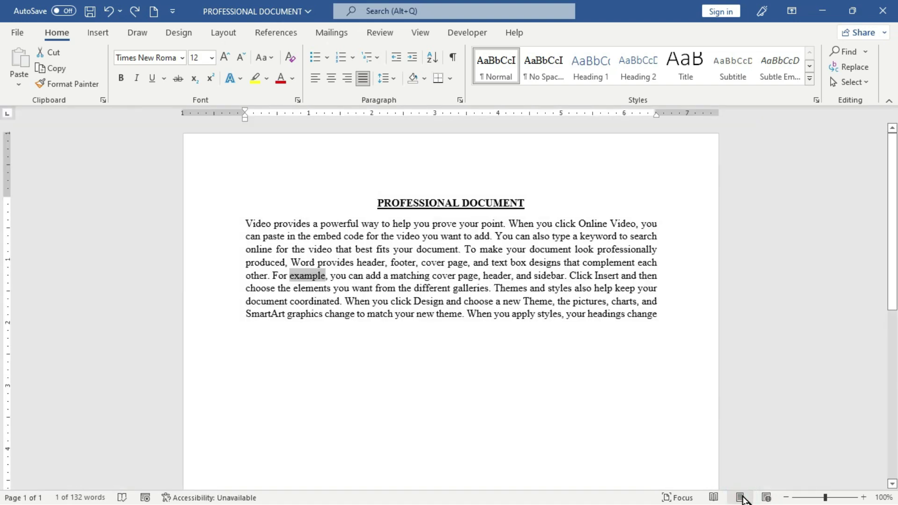
{"action": "left_click", "coordinate": [715, 498]}
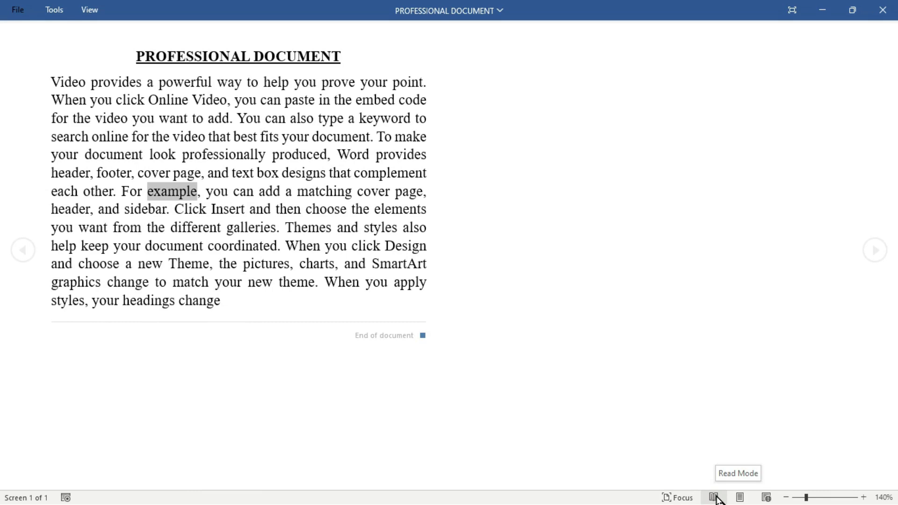
{"action": "key", "text": "Escape"}
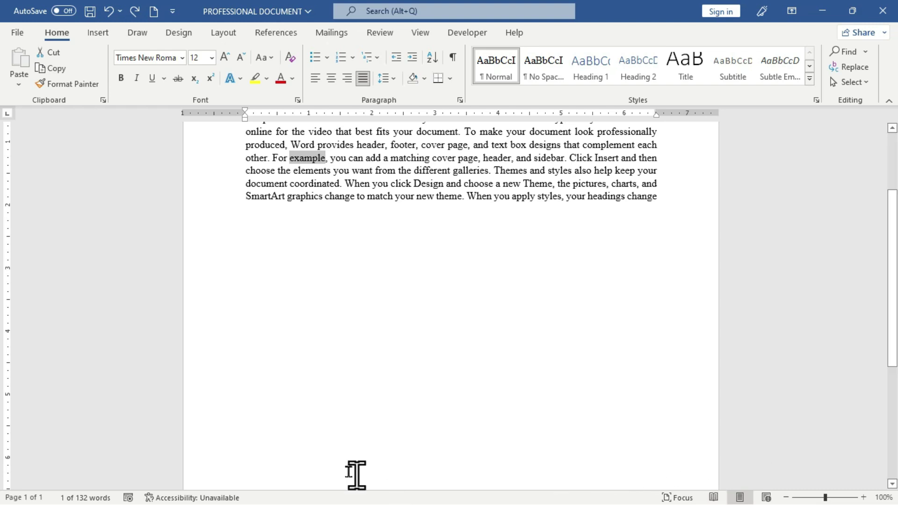
Add the Overtype indicator to the status bar
{"action": "right_click", "coordinate": [265, 500]}
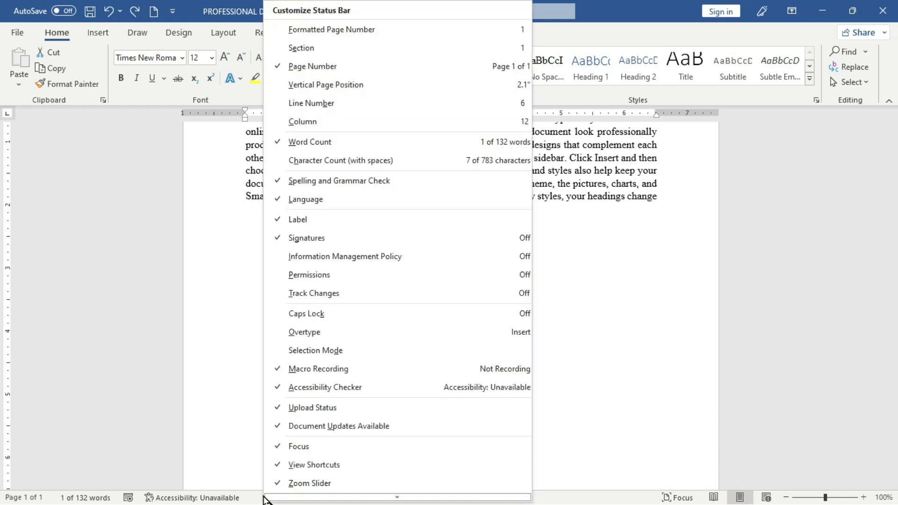
{"action": "left_click", "coordinate": [345, 333]}
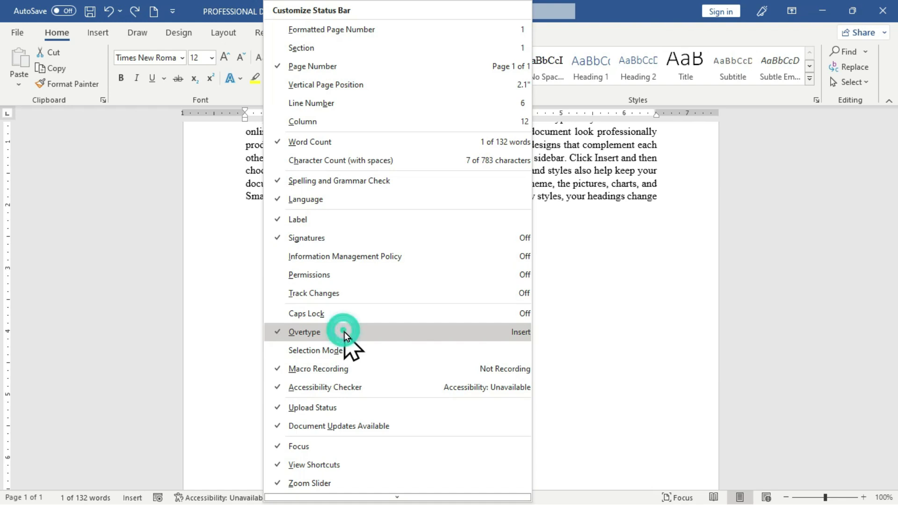
{"action": "left_click", "coordinate": [237, 354]}
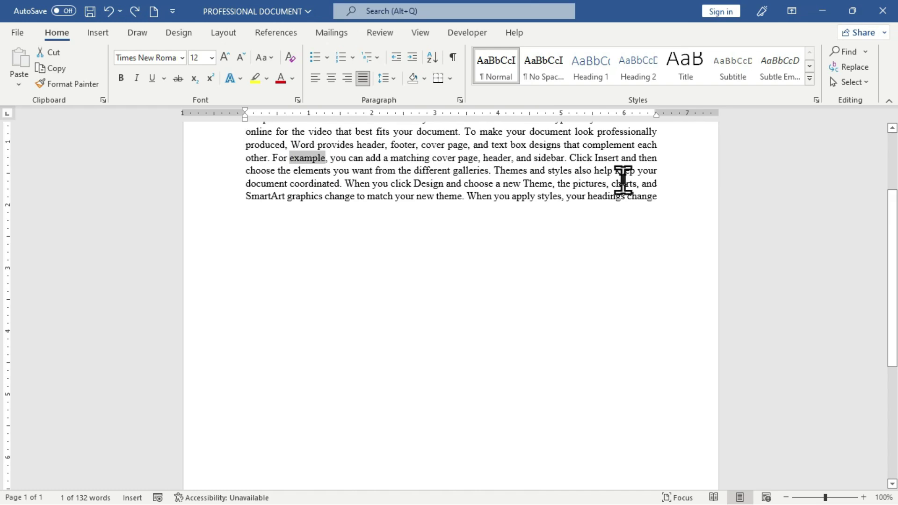
Place the cursor before "produced" in the fourth body line and switch from Insert to Overtype mode
{"action": "left_click", "coordinate": [893, 141]}
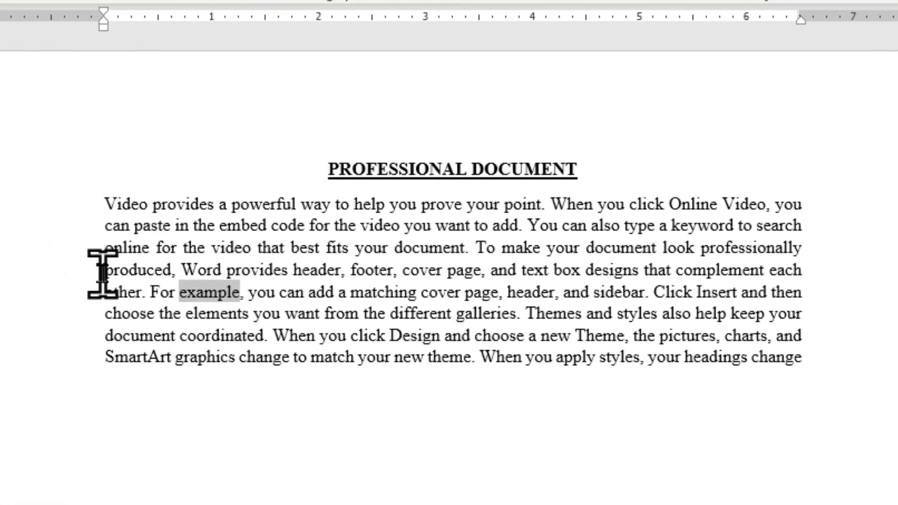
{"action": "left_click", "coordinate": [96, 273]}
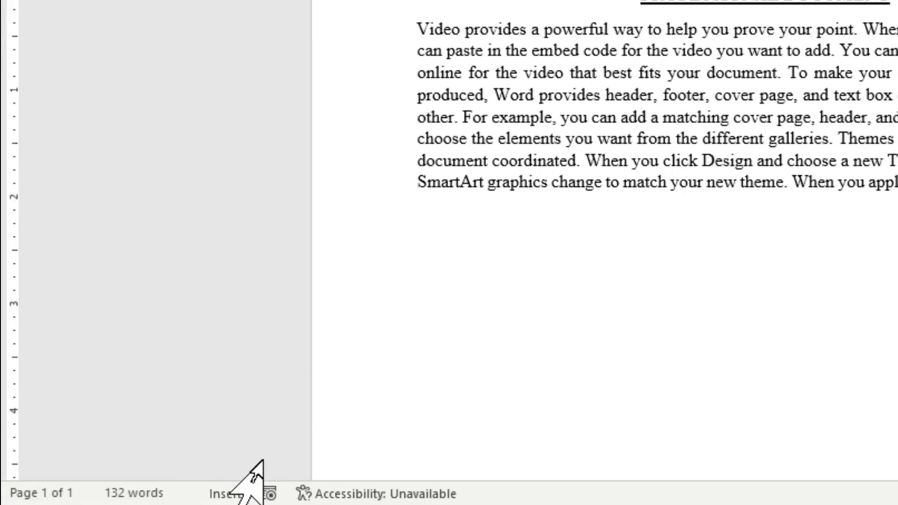
{"action": "left_click", "coordinate": [226, 494]}
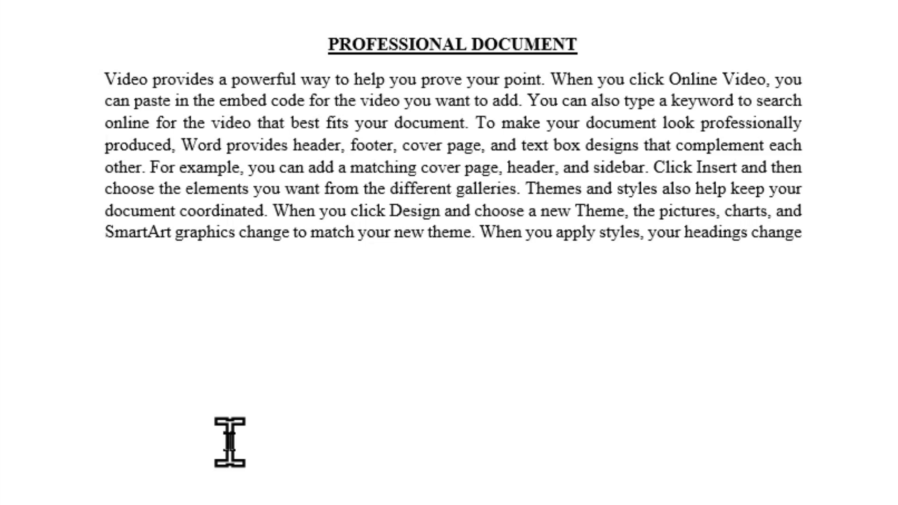
Overwrite the text starting at "produced" with "Theme is a special feature in Microsoft word"
{"action": "type", "text": "The"}
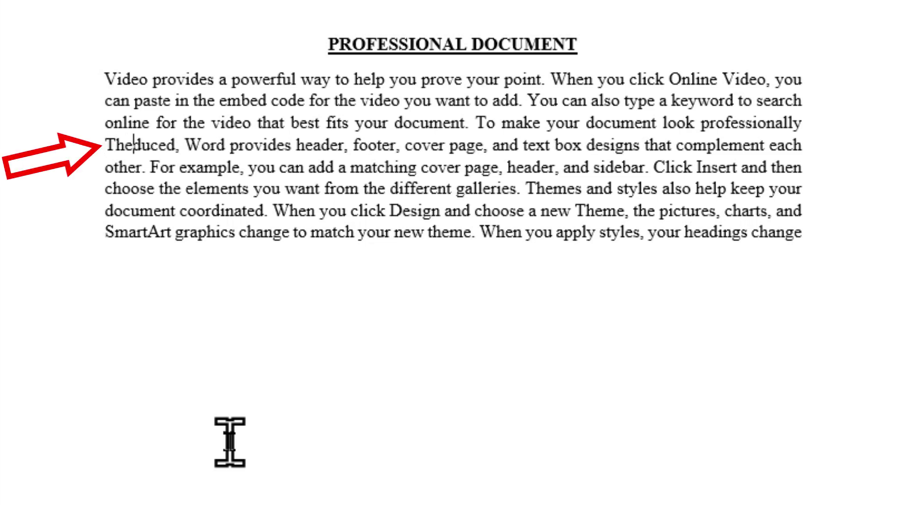
{"action": "type", "text": "me isa"}
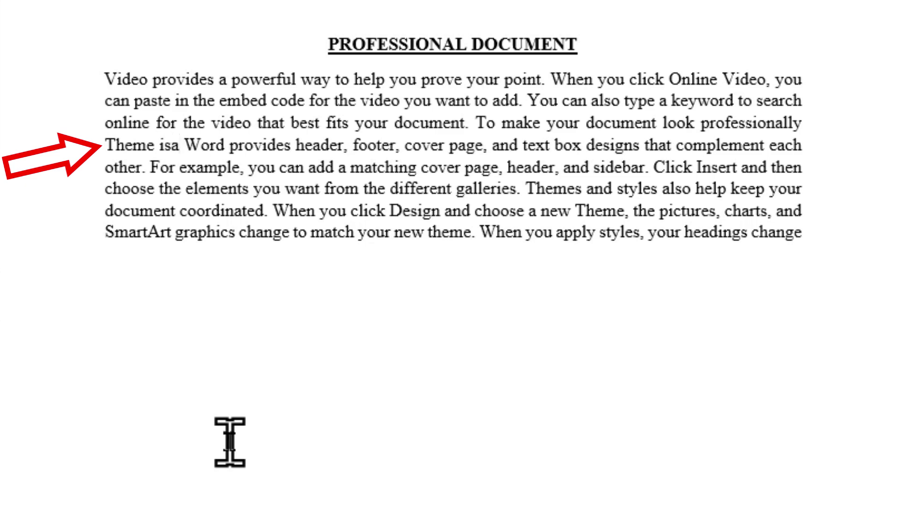
{"action": "type", "text": " a pecial feat"}
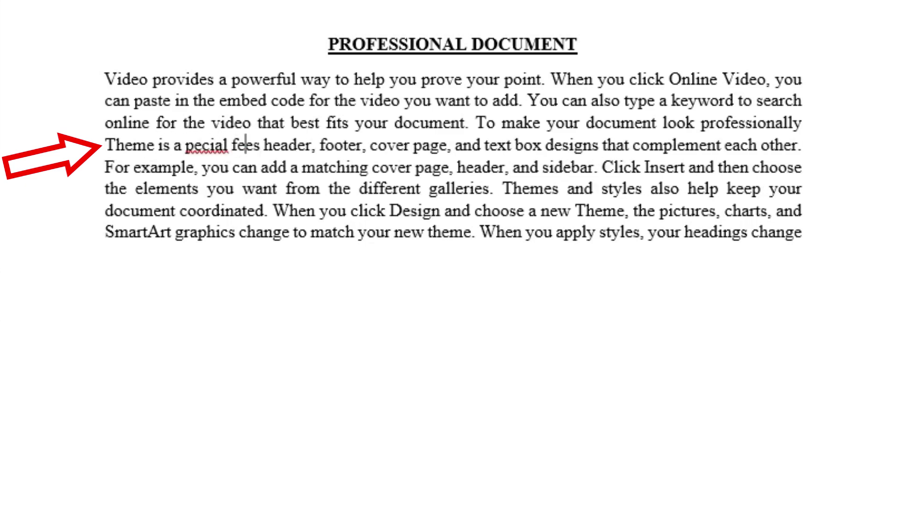
{"action": "key", "text": "BackSpace"}
{"action": "key", "text": "BackSpace"}
{"action": "key", "text": "BackSpace"}
{"action": "key", "text": "BackSpace"}
{"action": "key", "text": "BackSpace"}
{"action": "key", "text": "BackSpace"}
{"action": "key", "text": "BackSpace"}
{"action": "key", "text": "BackSpace"}
{"action": "key", "text": "BackSpace"}
{"action": "key", "text": "BackSpace"}
{"action": "key", "text": "BackSpace"}
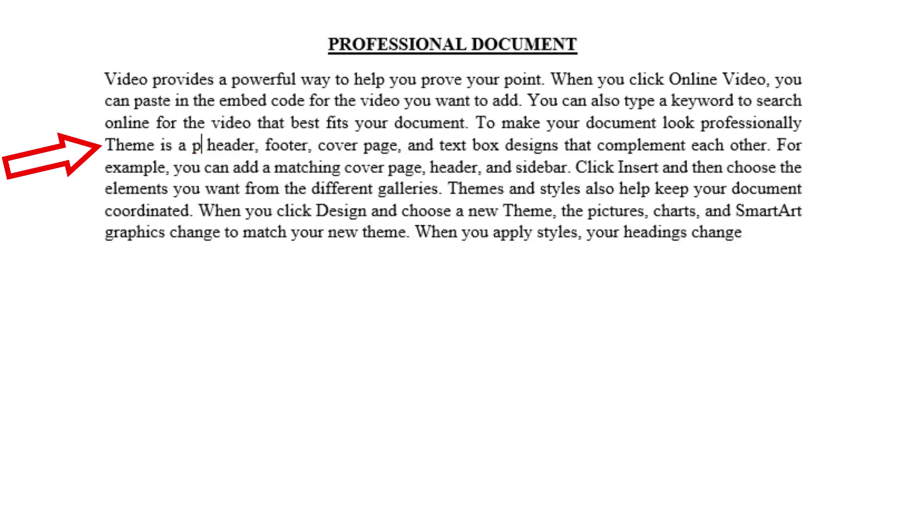
{"action": "type", "text": "special feature in"}
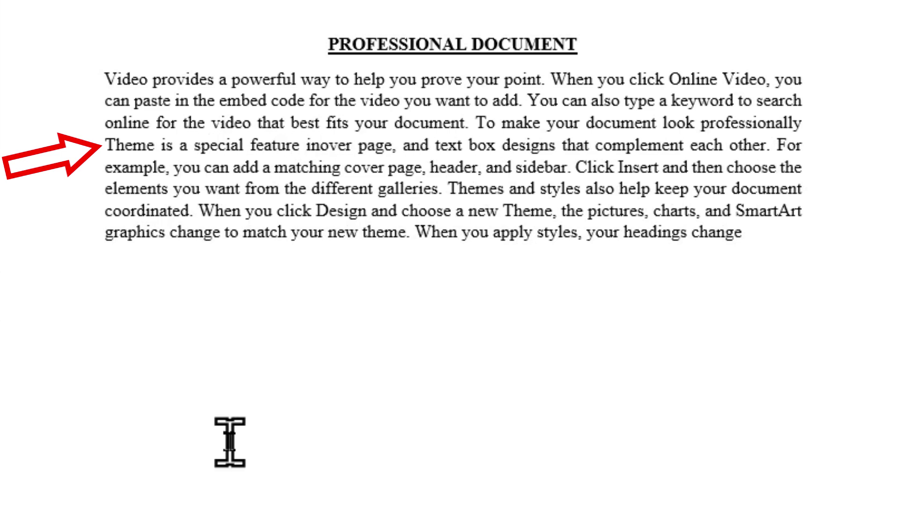
{"action": "type", "text": " Microsoft "}
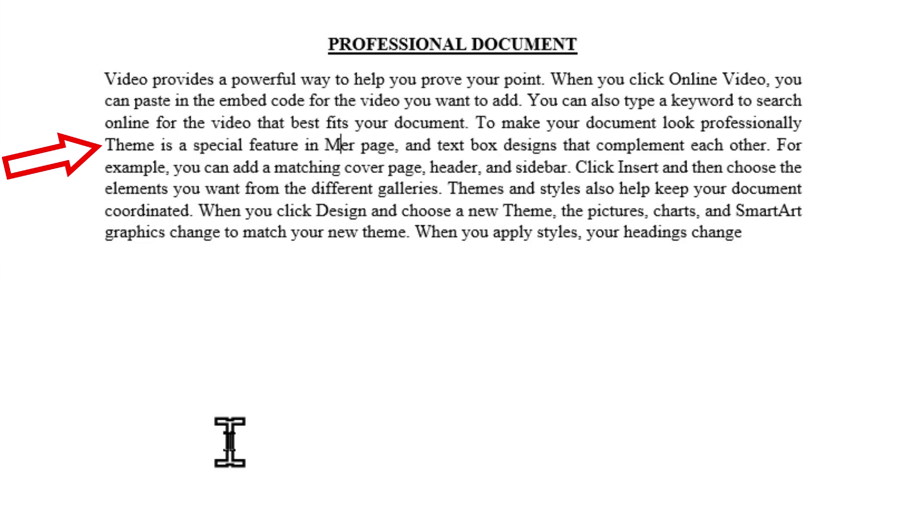
{"action": "type", "text": "word"}
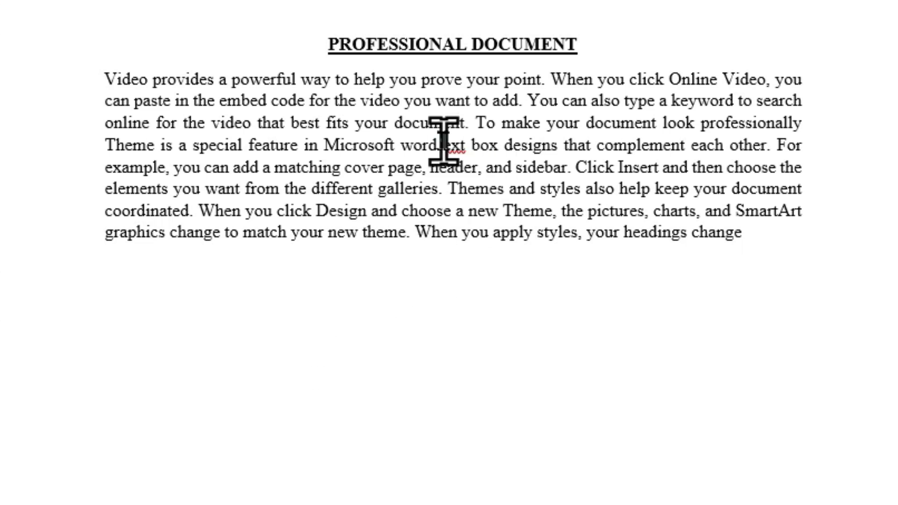
Select the whole body paragraph, only its first line, and the whole paragraph again
{"action": "triple_click", "coordinate": [445, 142]}
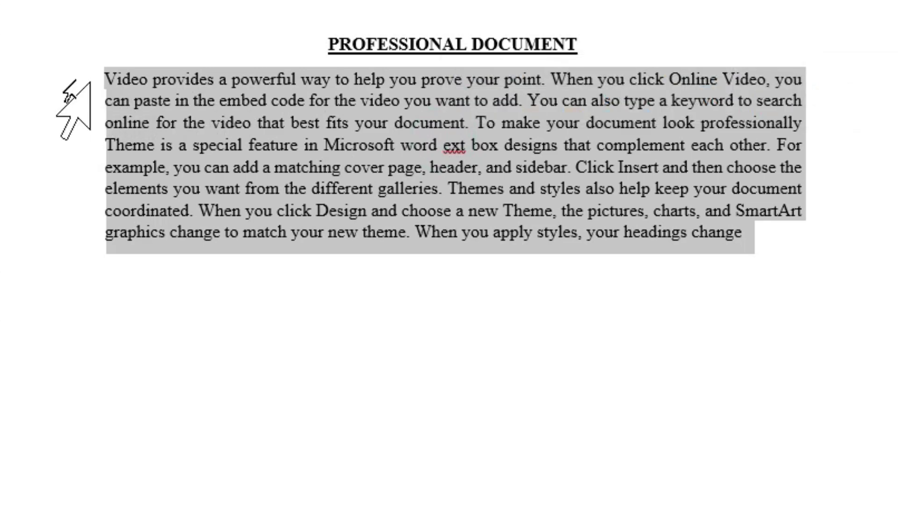
{"action": "left_click", "coordinate": [65, 81]}
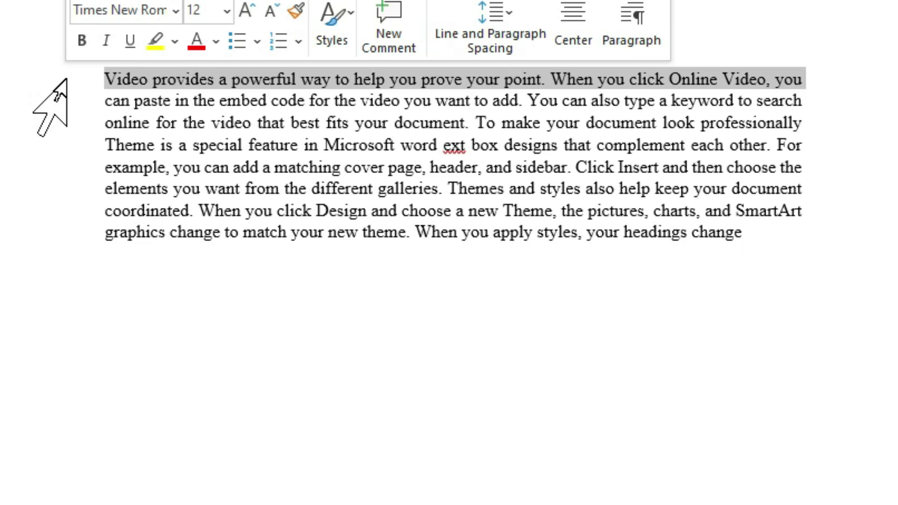
{"action": "double_click", "coordinate": [65, 81]}
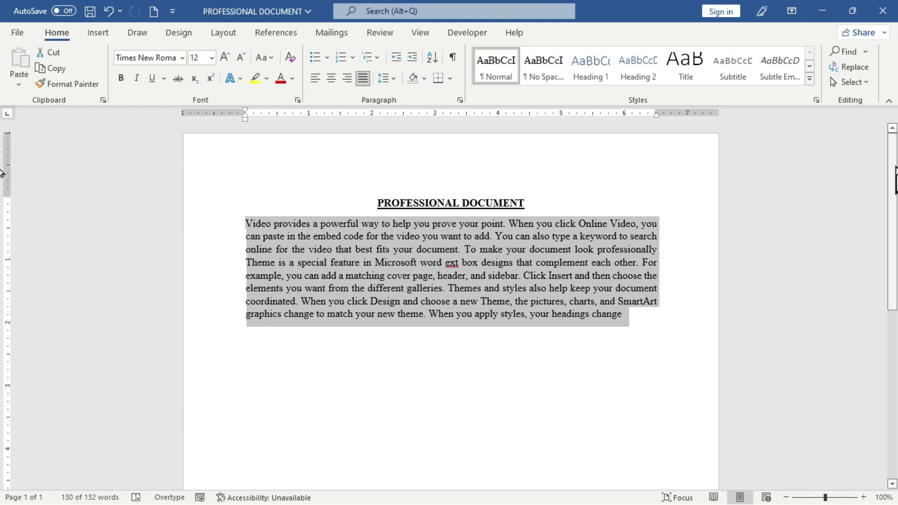
Scroll down the page and back up, and view the scroll bar's navigation commands
{"action": "left_click_drag", "start_coordinate": [895, 180], "coordinate": [895, 206]}
{"action": "scroll", "coordinate": [2, 206], "scroll_direction": "down", "scroll_amount": 2}
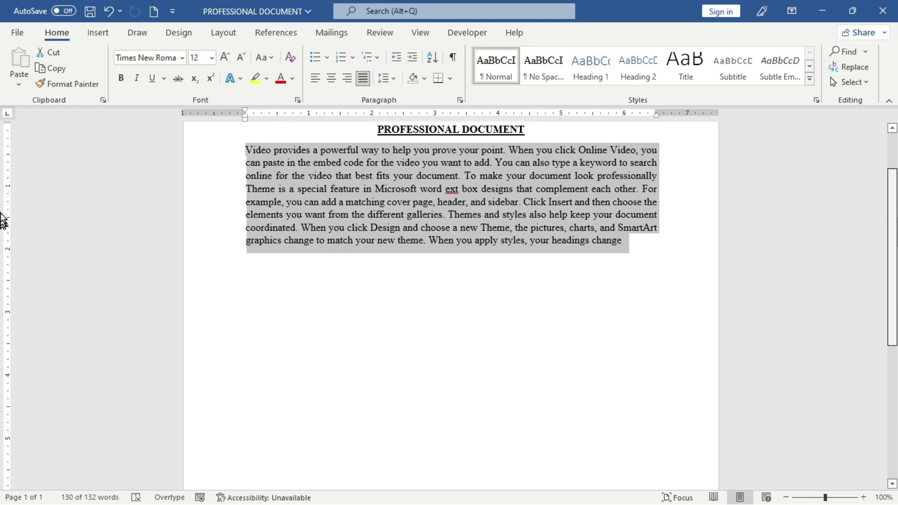
{"action": "scroll", "coordinate": [2, 205], "scroll_direction": "up", "scroll_amount": 3}
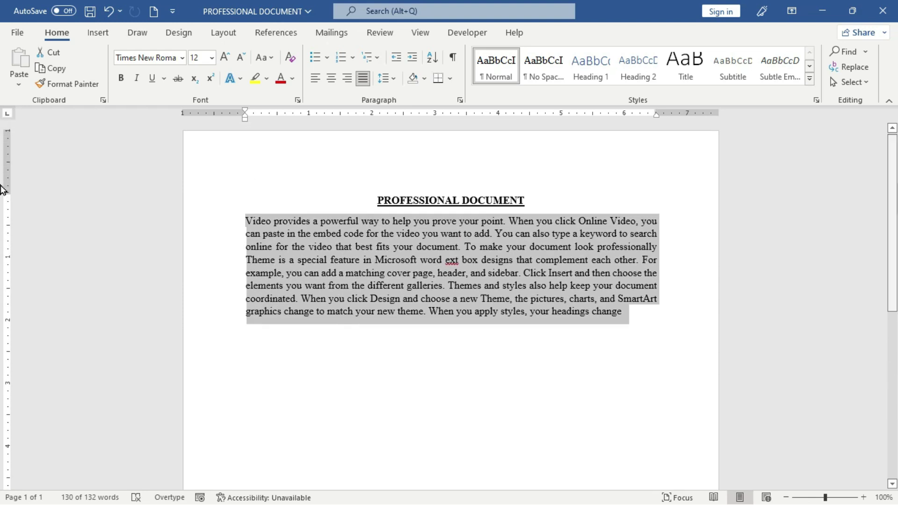
{"action": "right_click", "coordinate": [894, 189]}
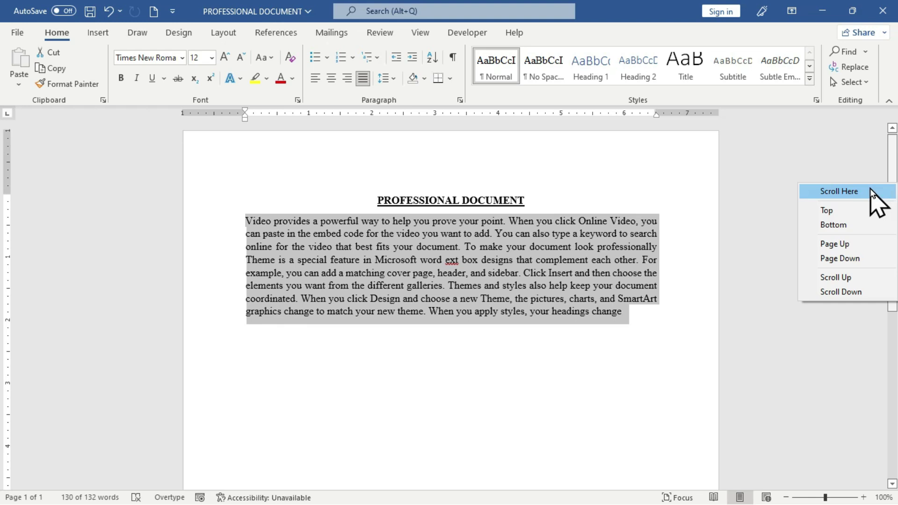
{"action": "left_click", "coordinate": [852, 109]}
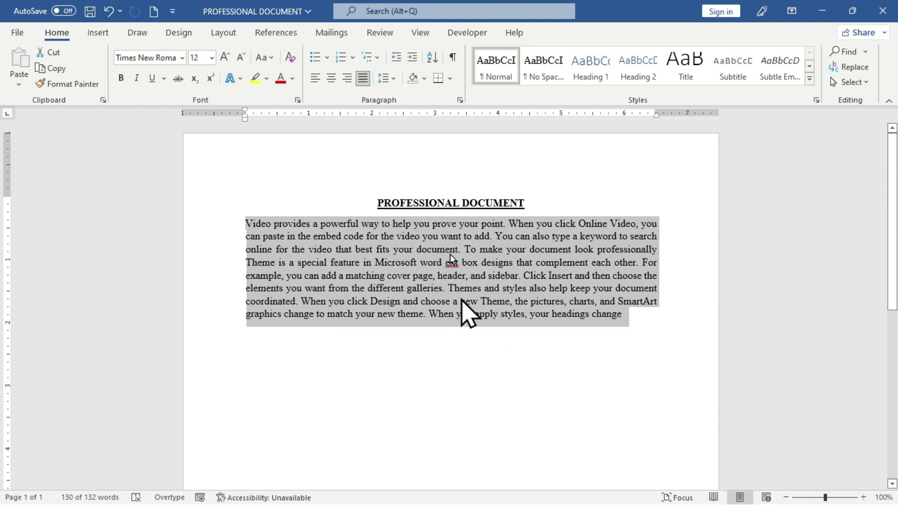
Jump to the document's top and bottom, repeating both, with the scroll bar's Top and Bottom commands
{"action": "right_click", "coordinate": [894, 154]}
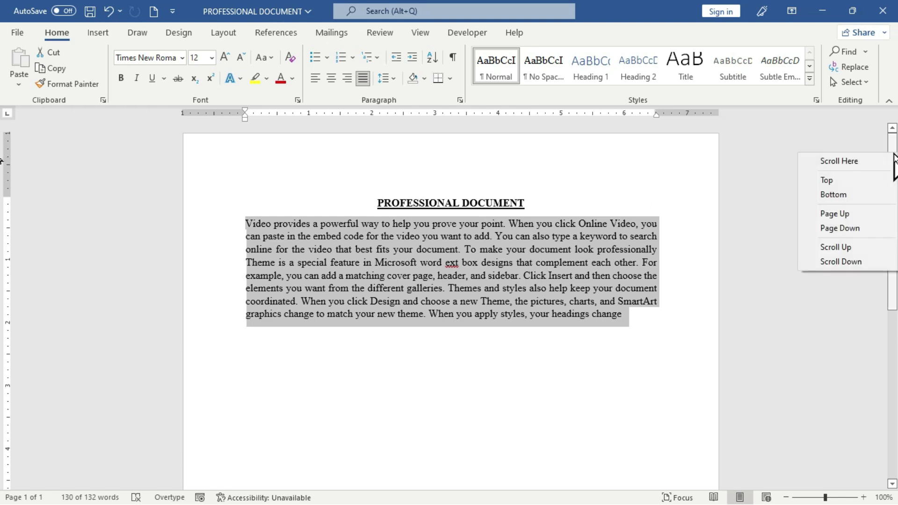
{"action": "left_click", "coordinate": [850, 180]}
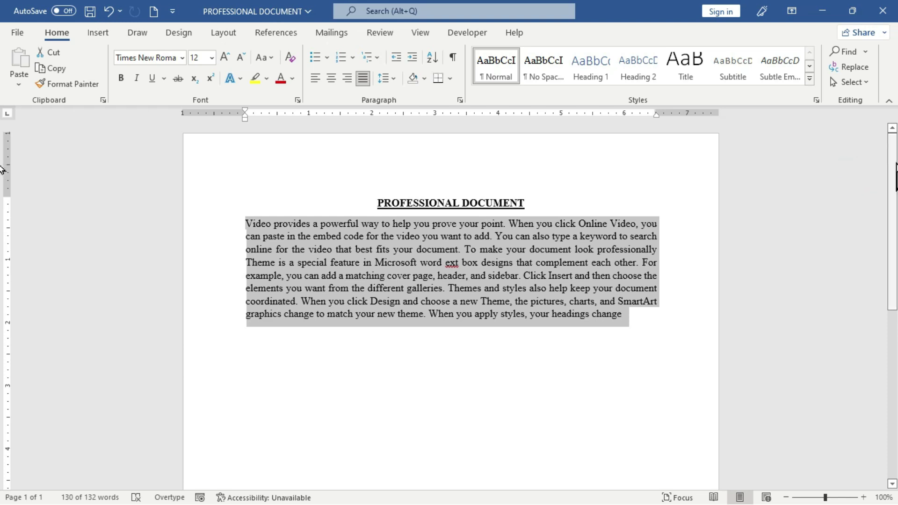
{"action": "right_click", "coordinate": [895, 164]}
{"action": "left_click", "coordinate": [869, 203]}
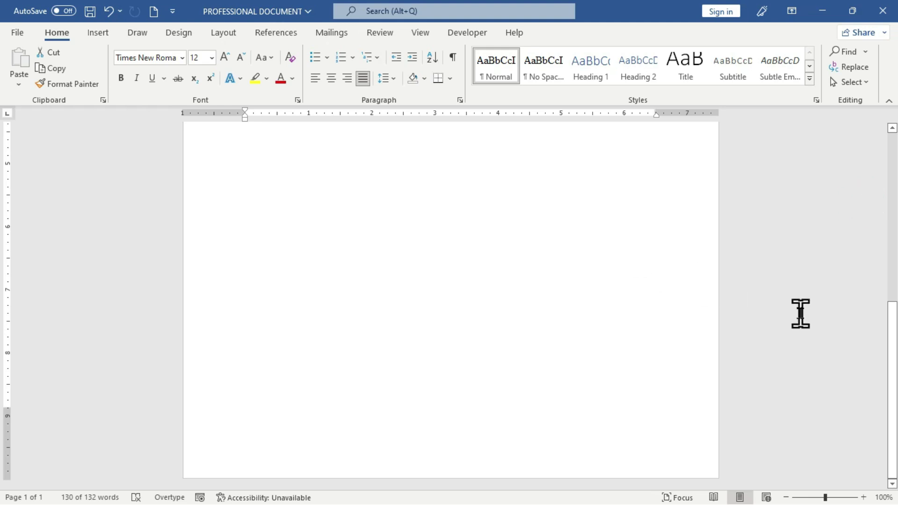
{"action": "right_click", "coordinate": [894, 319]}
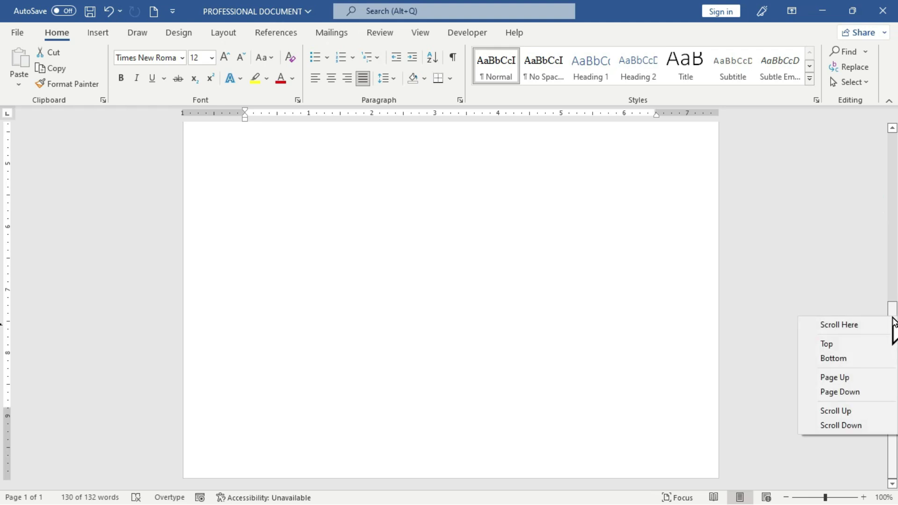
{"action": "left_click", "coordinate": [855, 345]}
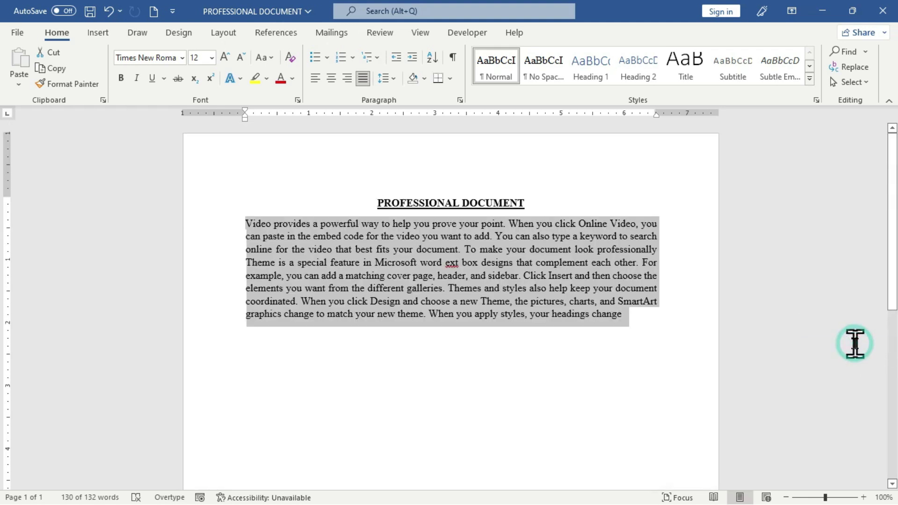
{"action": "right_click", "coordinate": [892, 247]}
{"action": "left_click", "coordinate": [883, 287]}
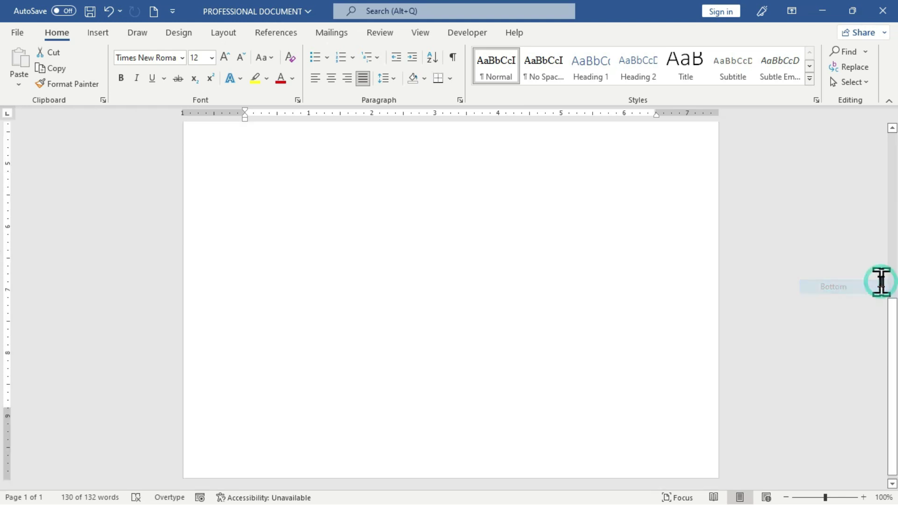
Move through the document with the vertical scroll bar's Scroll Here, Page Up and Page Down commands
{"action": "right_click", "coordinate": [894, 325]}
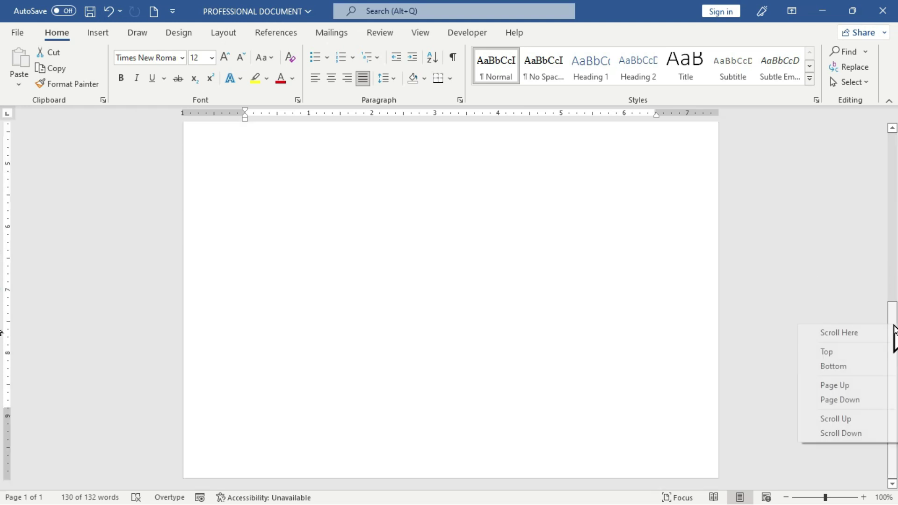
{"action": "left_click", "coordinate": [853, 333]}
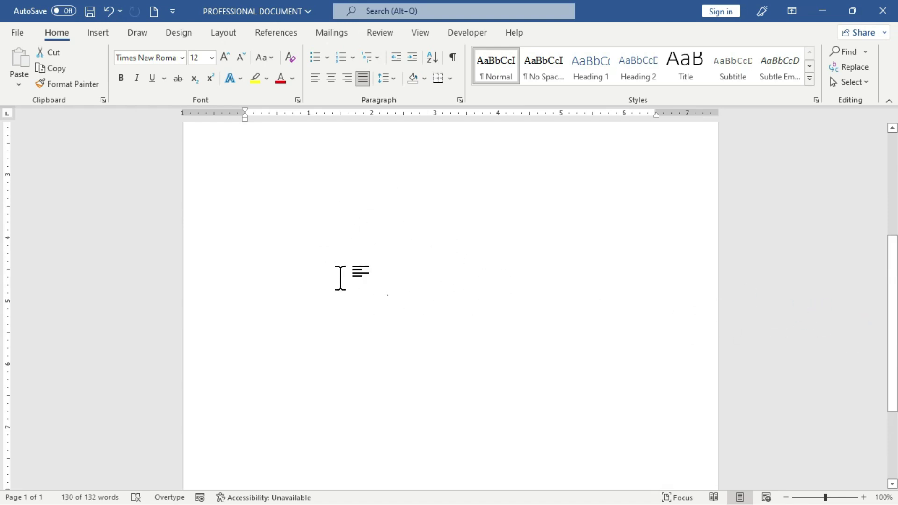
{"action": "right_click", "coordinate": [891, 305]}
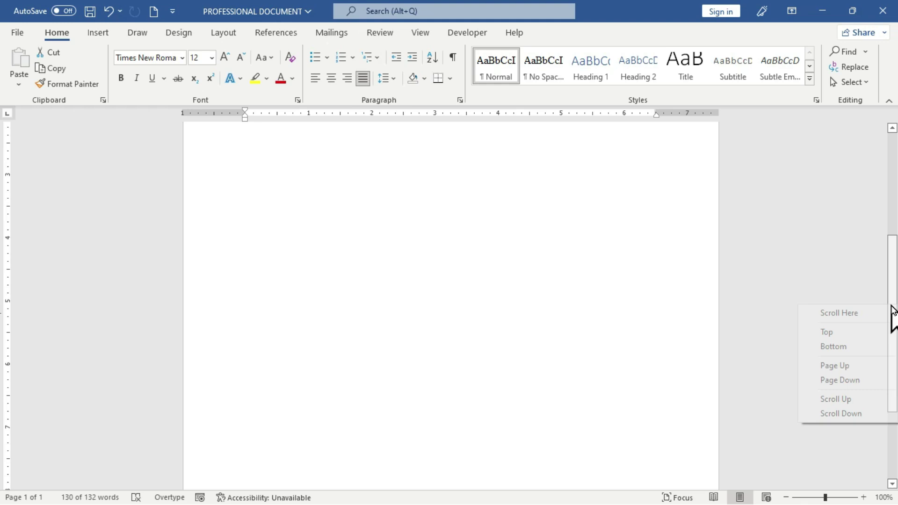
{"action": "left_click", "coordinate": [878, 370]}
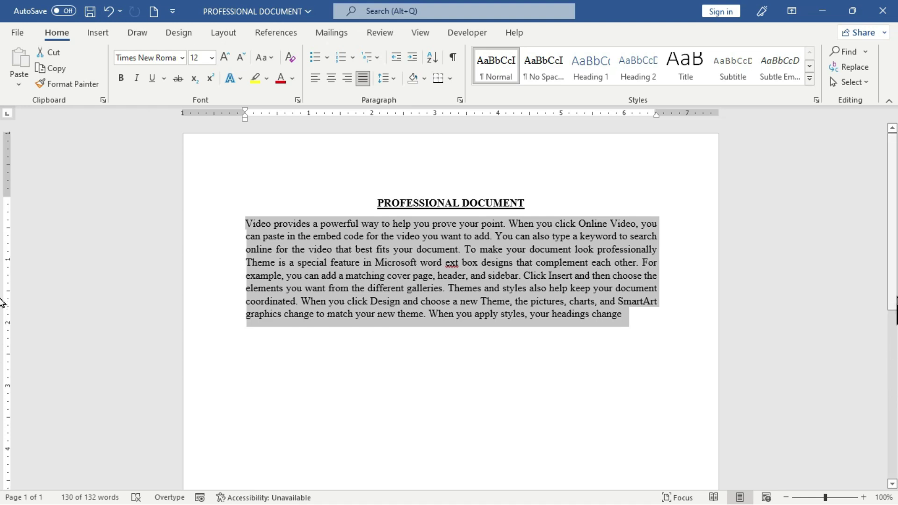
{"action": "right_click", "coordinate": [895, 296]}
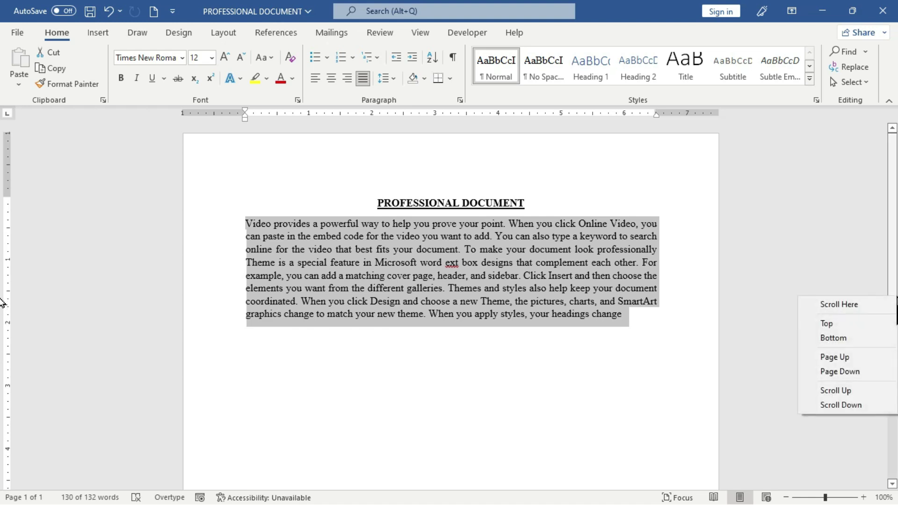
{"action": "left_click", "coordinate": [862, 372]}
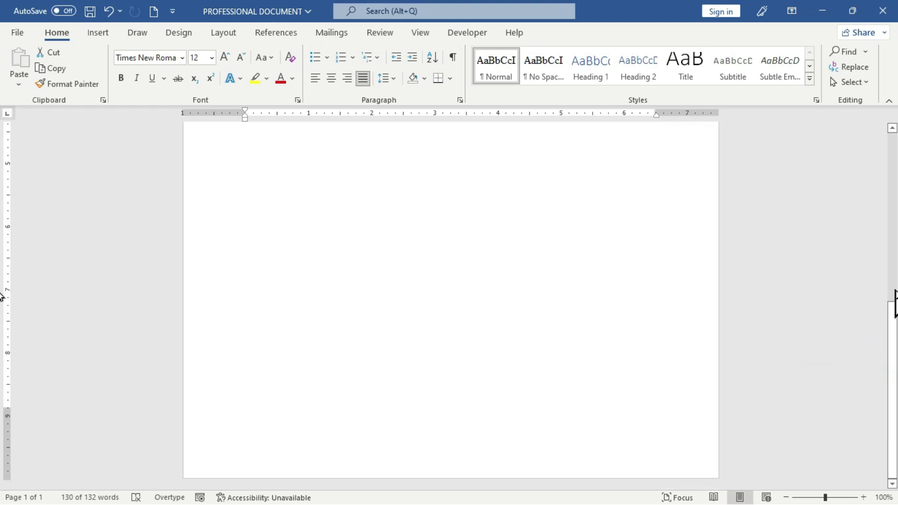
Nudge the view upward twice with the vertical scroll bar's Scroll Up command
{"action": "right_click", "coordinate": [893, 307]}
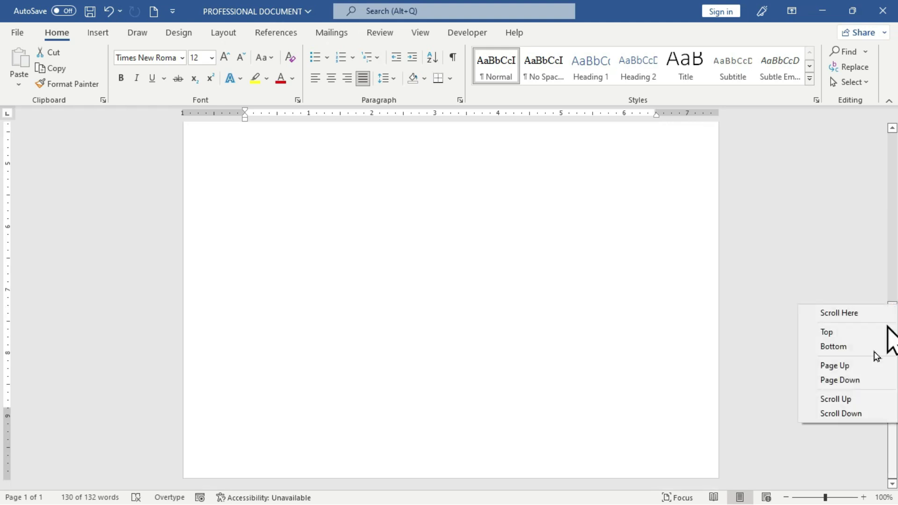
{"action": "left_click", "coordinate": [858, 397]}
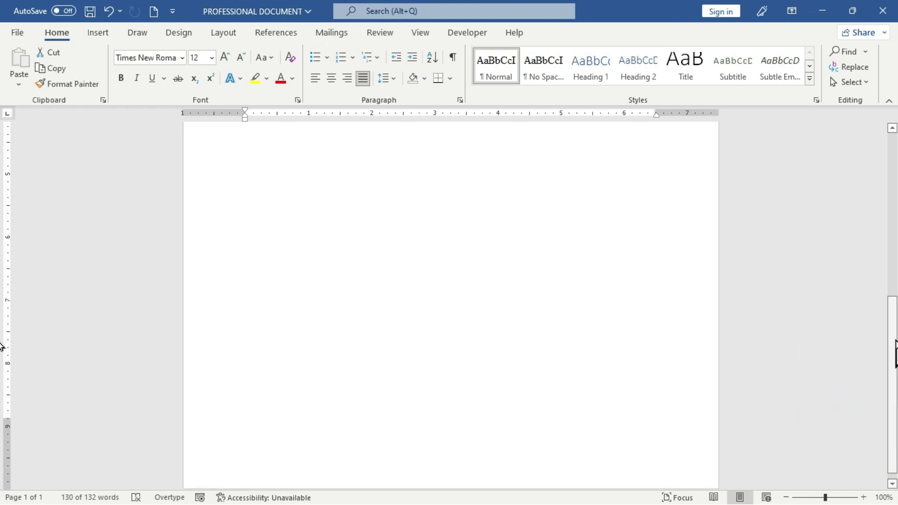
{"action": "right_click", "coordinate": [896, 341]}
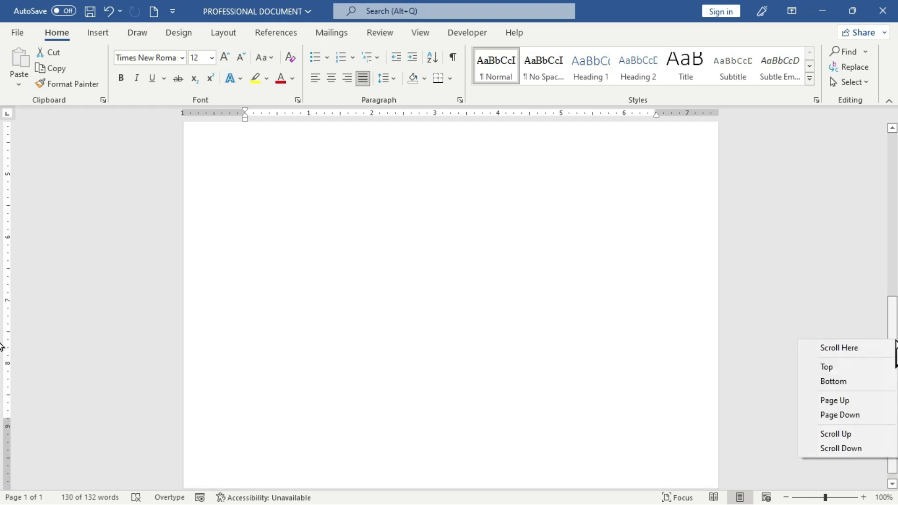
{"action": "left_click", "coordinate": [847, 434]}
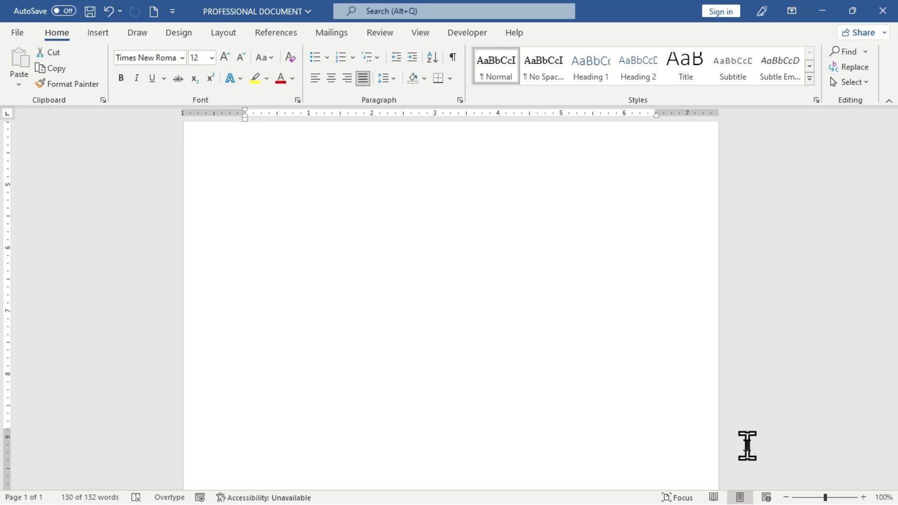
Zoom the document in to 170%
{"action": "left_click", "coordinate": [864, 498]}
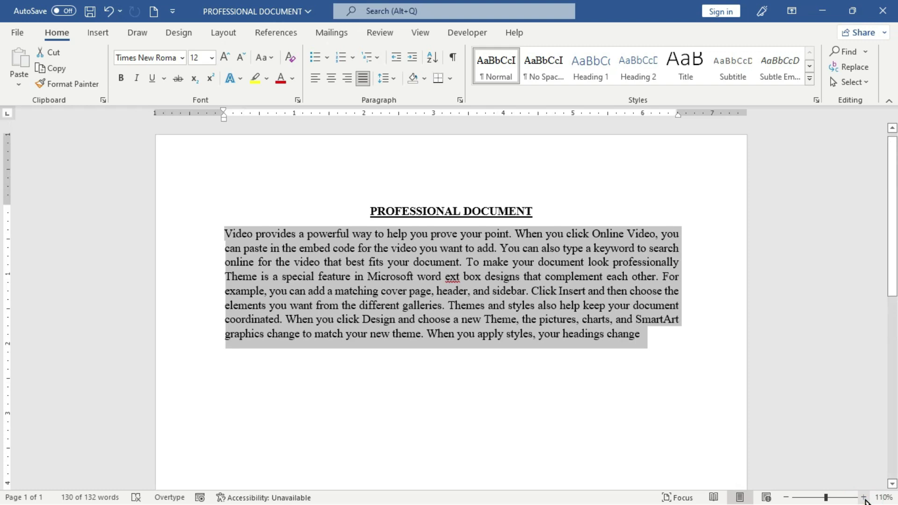
{"action": "left_click", "coordinate": [864, 498]}
{"action": "left_click", "coordinate": [864, 498]}
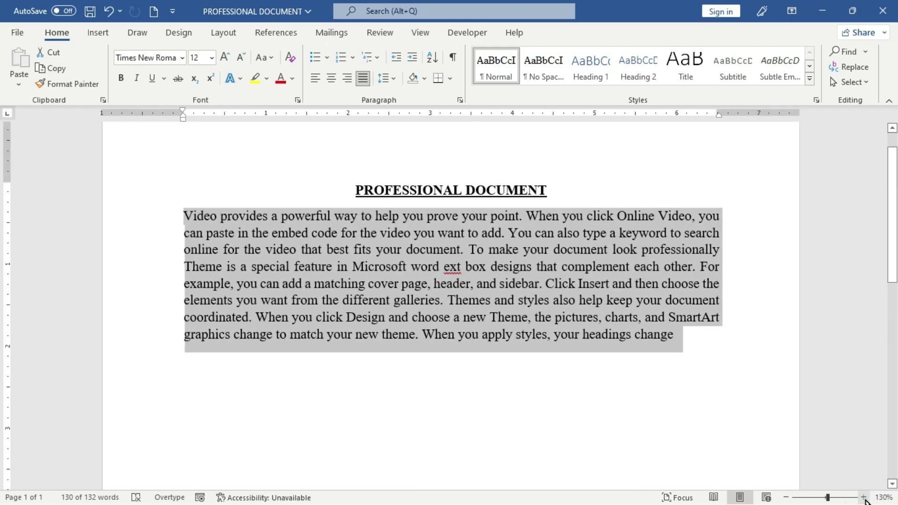
{"action": "left_click", "coordinate": [865, 498]}
{"action": "left_click", "coordinate": [864, 498]}
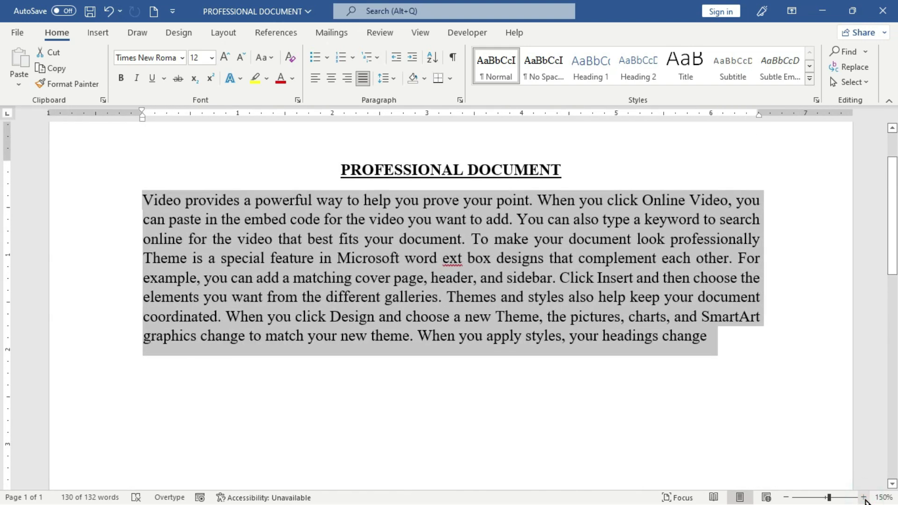
{"action": "left_click", "coordinate": [864, 497]}
{"action": "left_click", "coordinate": [864, 498]}
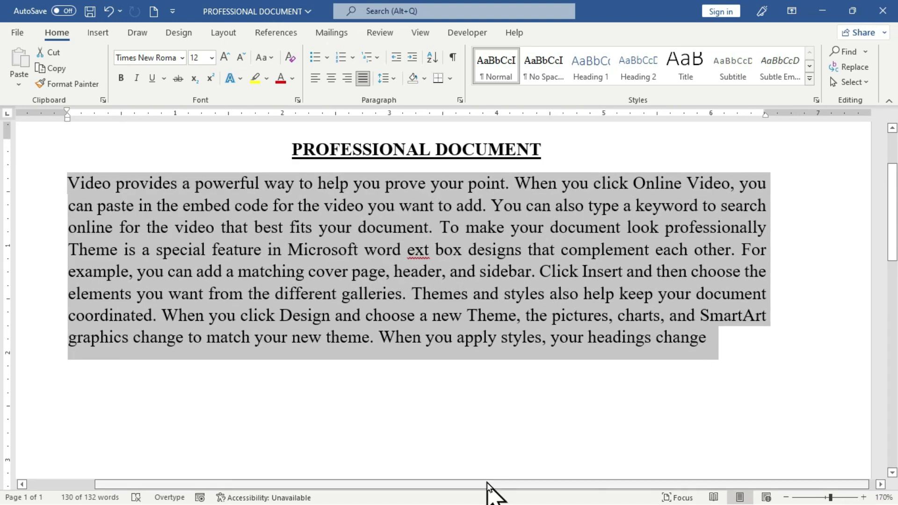
Scroll the page sideways, view the horizontal scroll bar's navigation commands, and dismiss them by placing the cursor in the paragraph
{"action": "left_click_drag", "start_coordinate": [488, 483], "coordinate": [436, 487]}
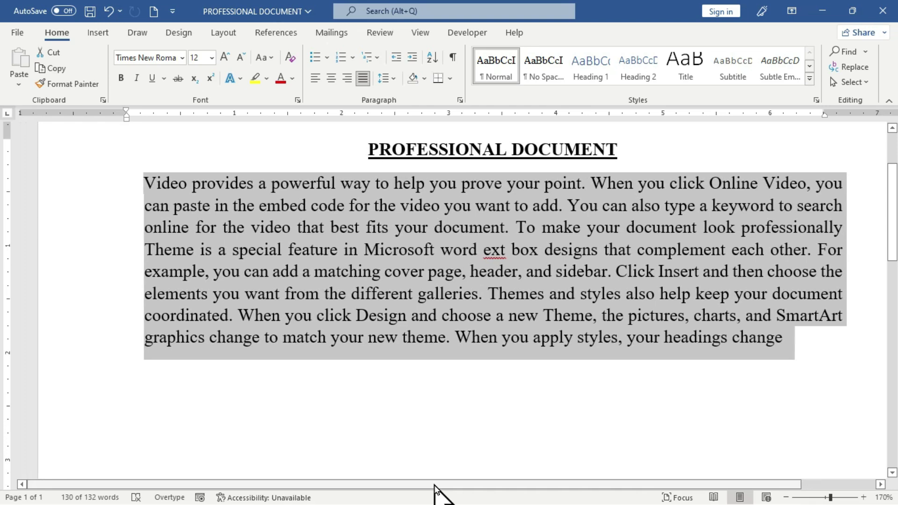
{"action": "right_click", "coordinate": [435, 487]}
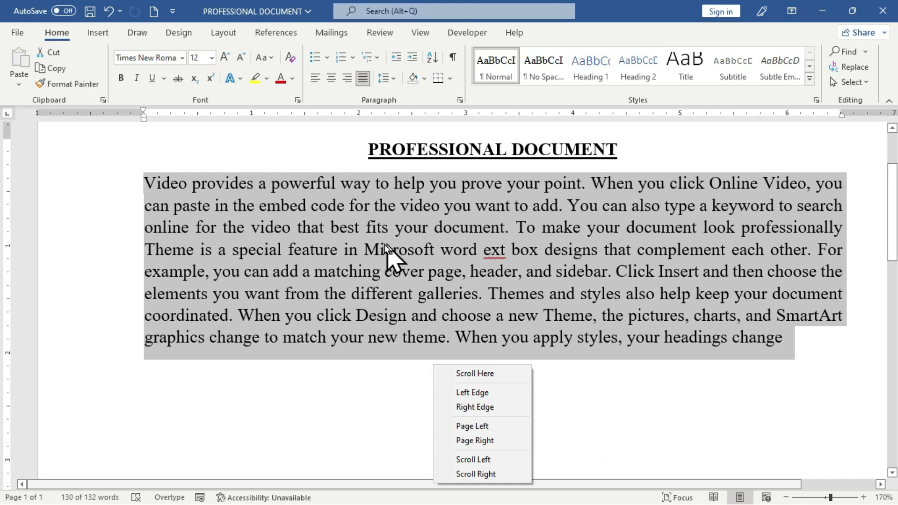
{"action": "left_click", "coordinate": [352, 257]}
{"action": "left_click", "coordinate": [350, 258]}
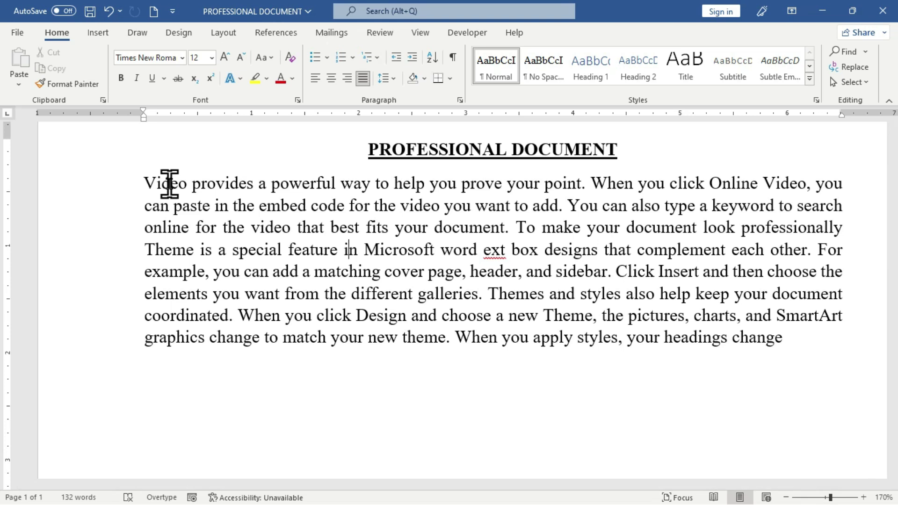
Search the document for "video" in the Navigation pane and view the highlighted matches in the paragraph
{"action": "key", "text": "ctrl+f"}
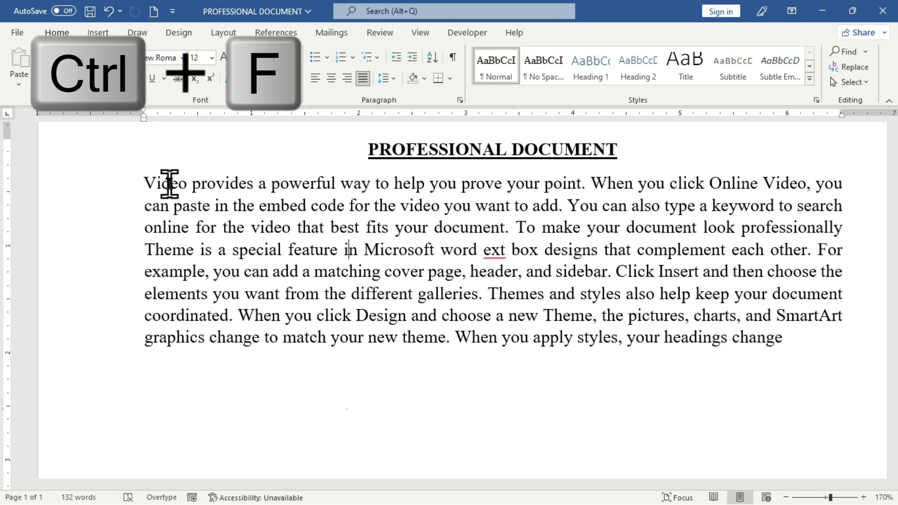
{"action": "left_click", "coordinate": [19, 498]}
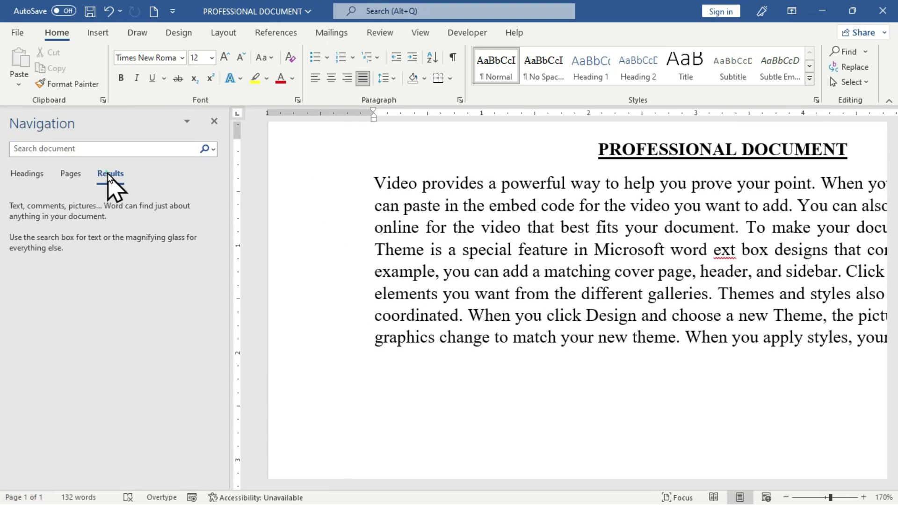
{"action": "left_click", "coordinate": [86, 148]}
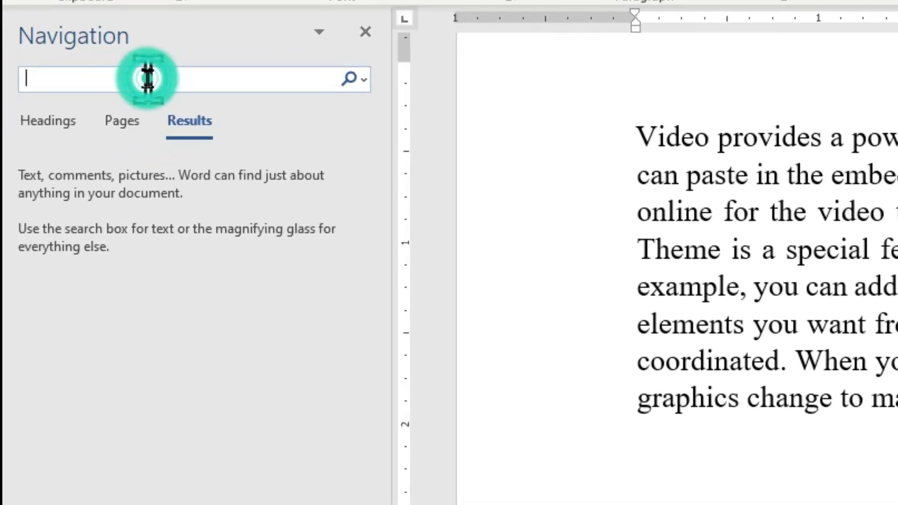
{"action": "type", "text": "video"}
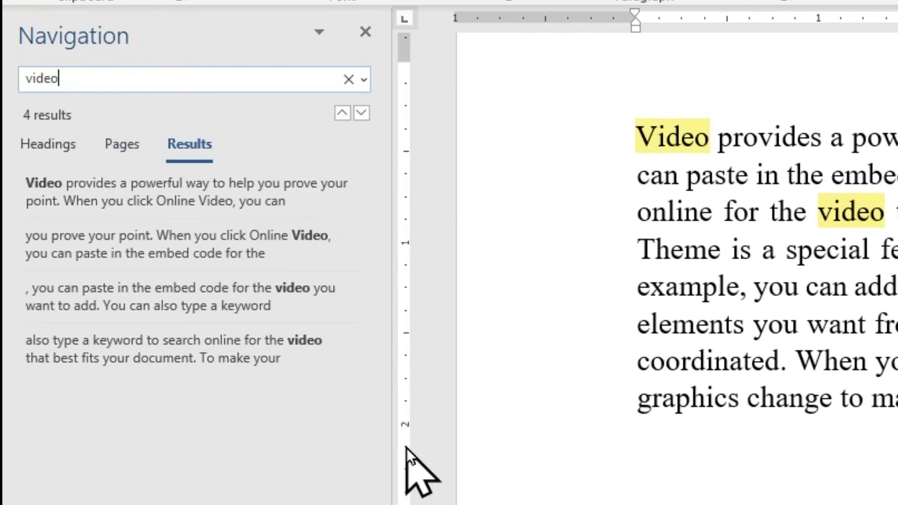
{"action": "scroll", "coordinate": [660, 256], "scroll_direction": "right", "scroll_amount": 5}
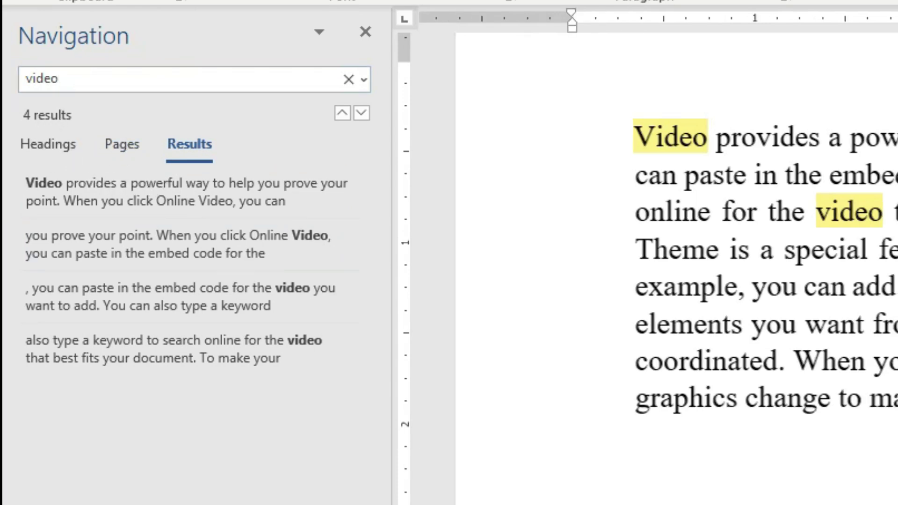
{"action": "scroll", "coordinate": [660, 256], "scroll_direction": "right", "scroll_amount": 2}
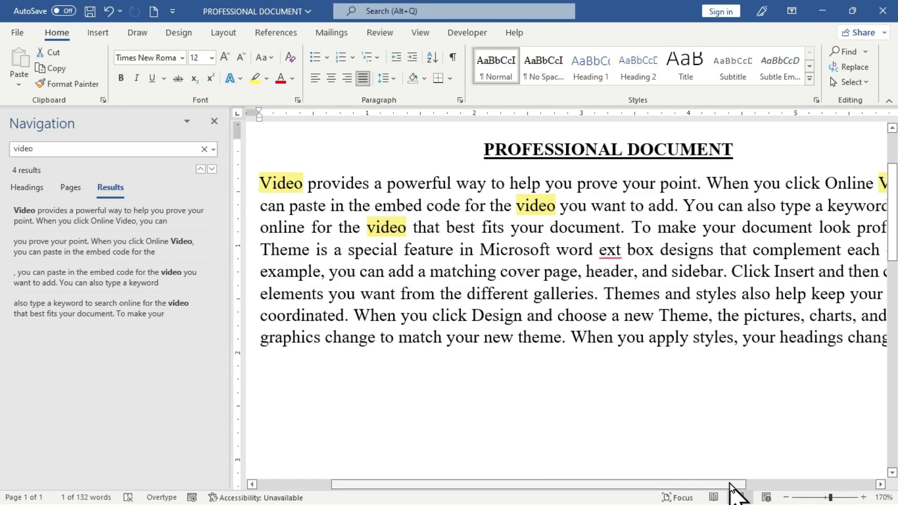
Reduce the zoom to 160% and close the Navigation pane with the cursor after the paragraph's first word
{"action": "left_click", "coordinate": [787, 497]}
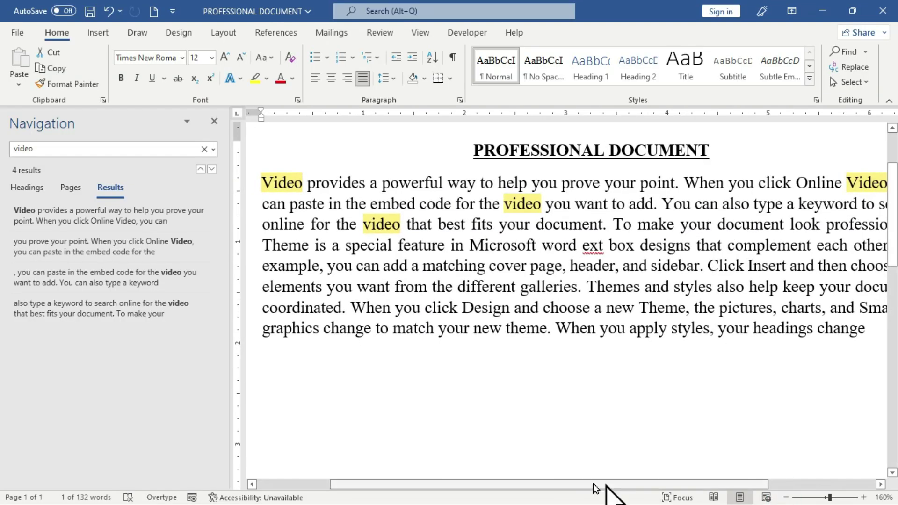
{"action": "left_click", "coordinate": [583, 482]}
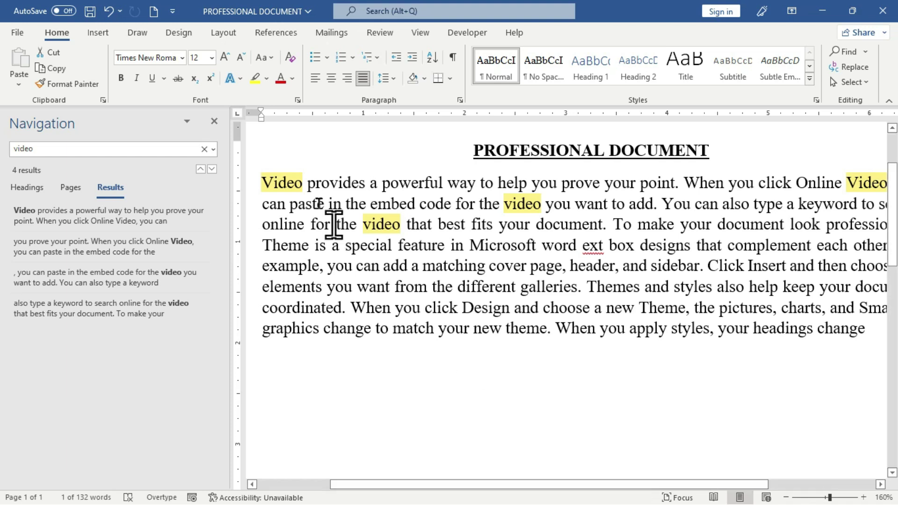
{"action": "left_click", "coordinate": [301, 184]}
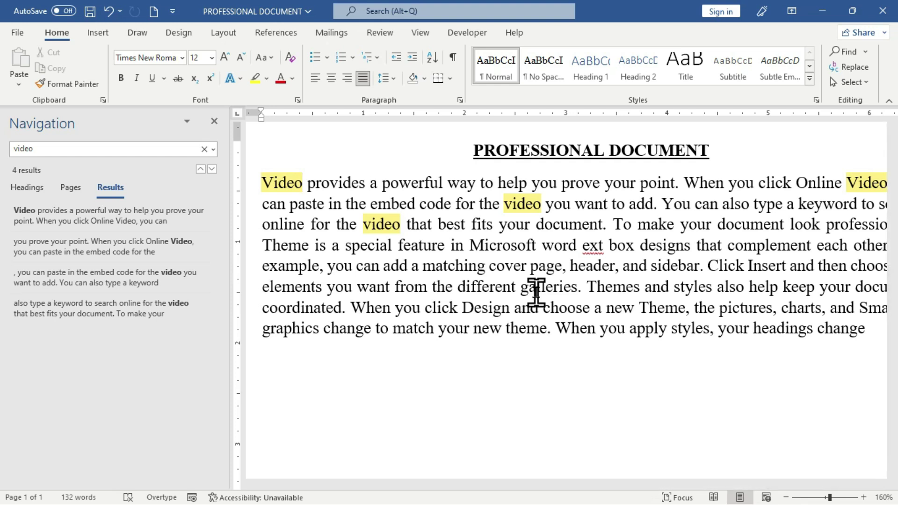
{"action": "left_click", "coordinate": [215, 123]}
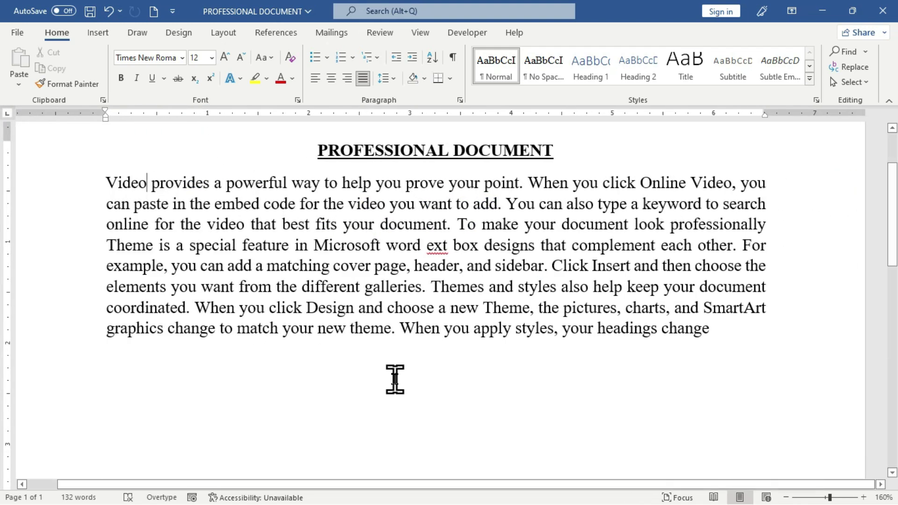
Replace all occurrences of "video" in the document with "Footage" and close Find and Replace
{"action": "key", "text": "ctrl+h"}
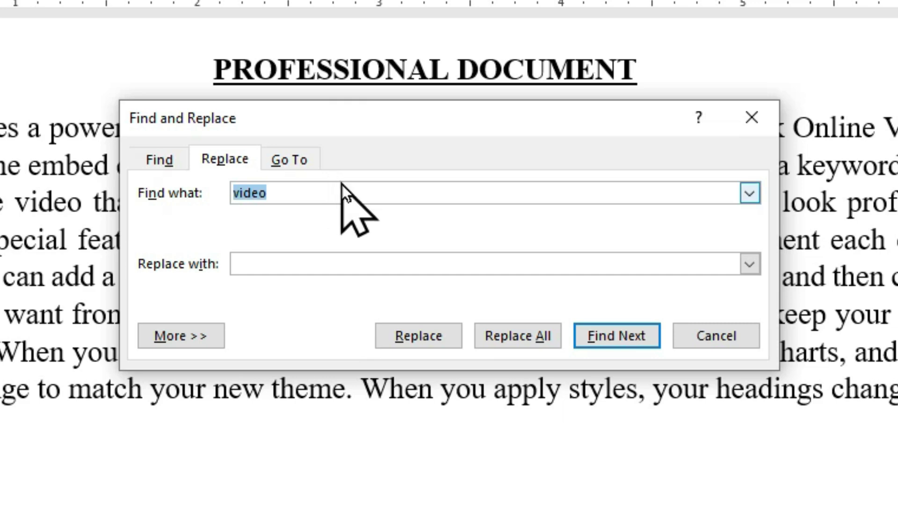
{"action": "left_click", "coordinate": [320, 262]}
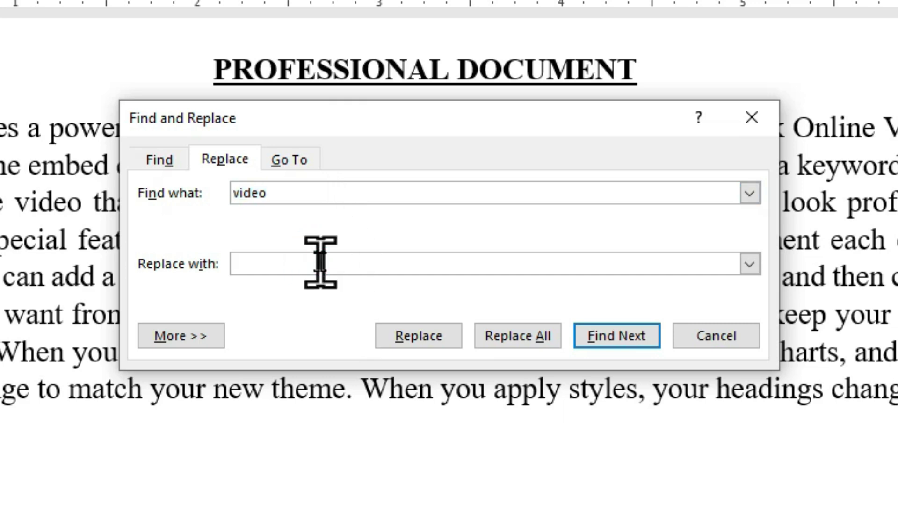
{"action": "type", "text": "Foot"}
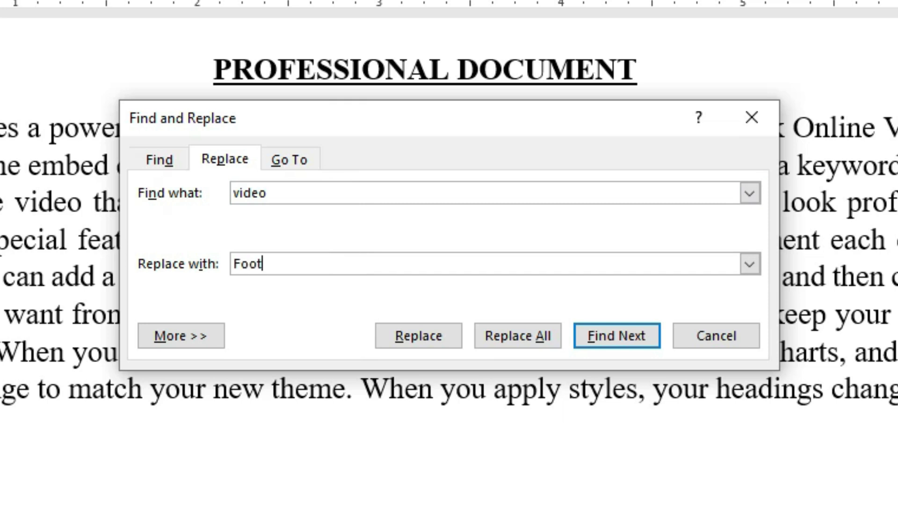
{"action": "type", "text": "age"}
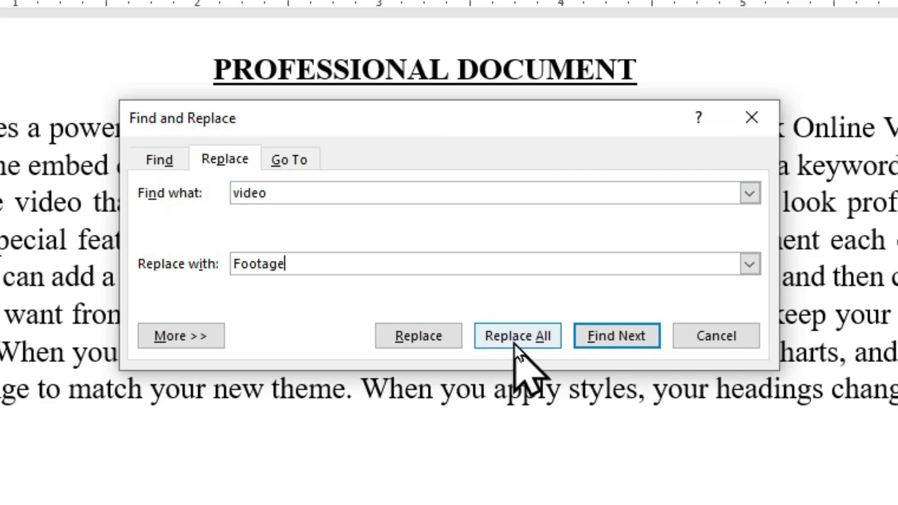
{"action": "key", "text": "alt+a"}
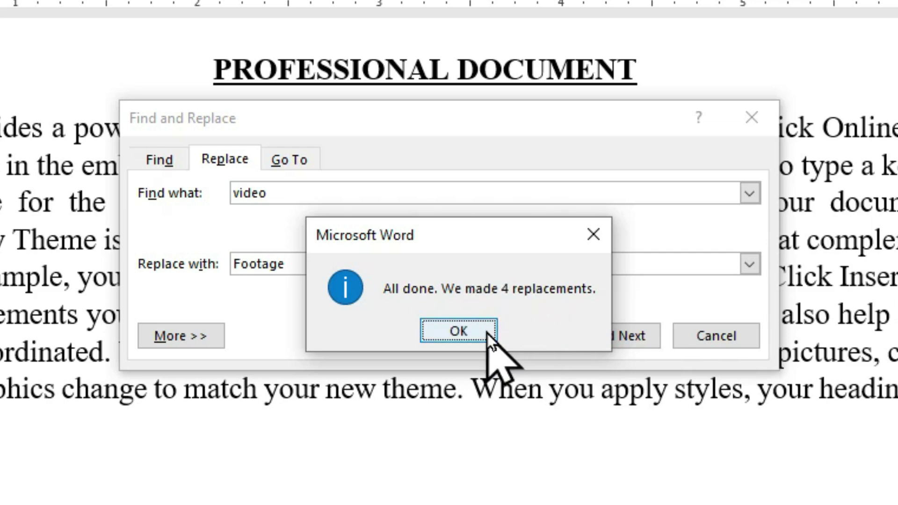
{"action": "key", "text": "Return"}
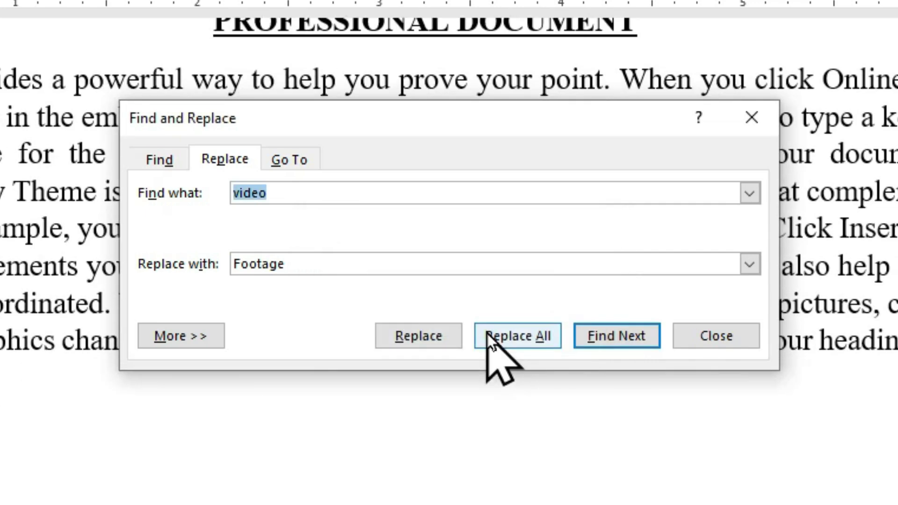
{"action": "key", "text": "Escape"}
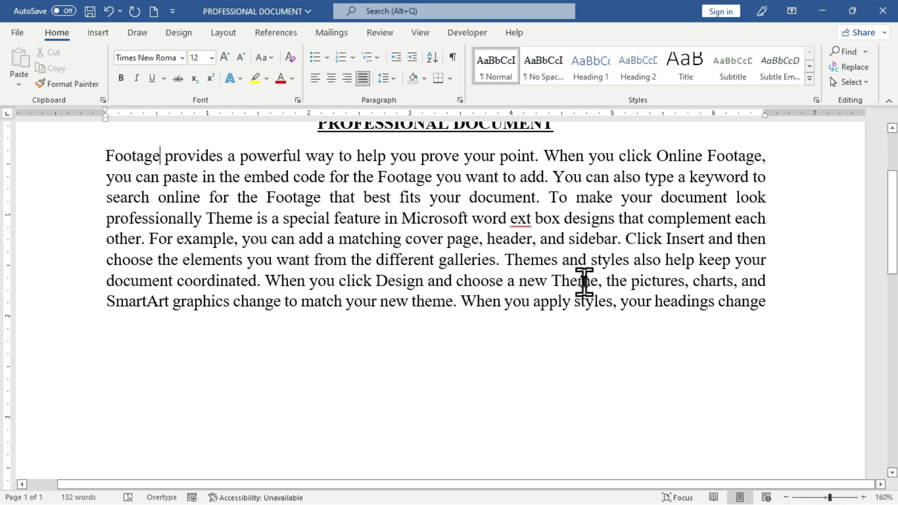
Replace all occurrences of "theme" in the document with "Subject" and close Find and Replace
{"action": "key", "text": "ctrl+h"}
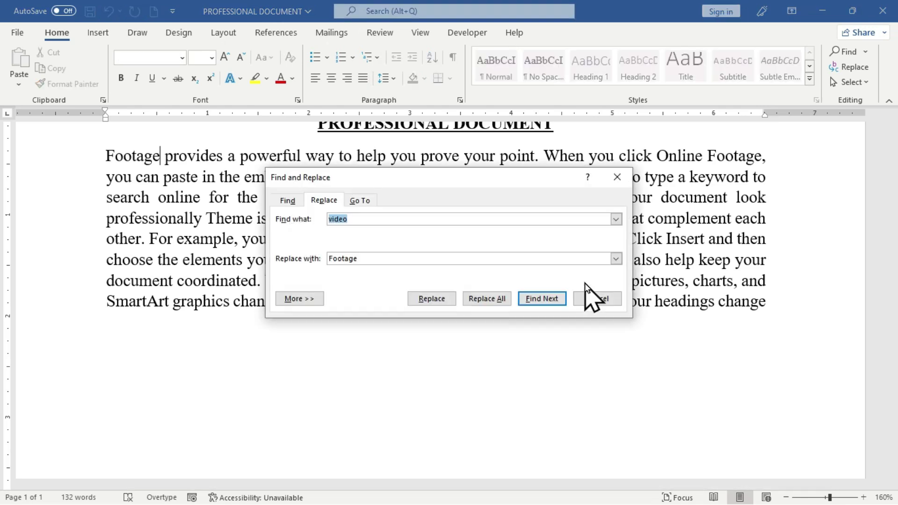
{"action": "type", "text": "theme"}
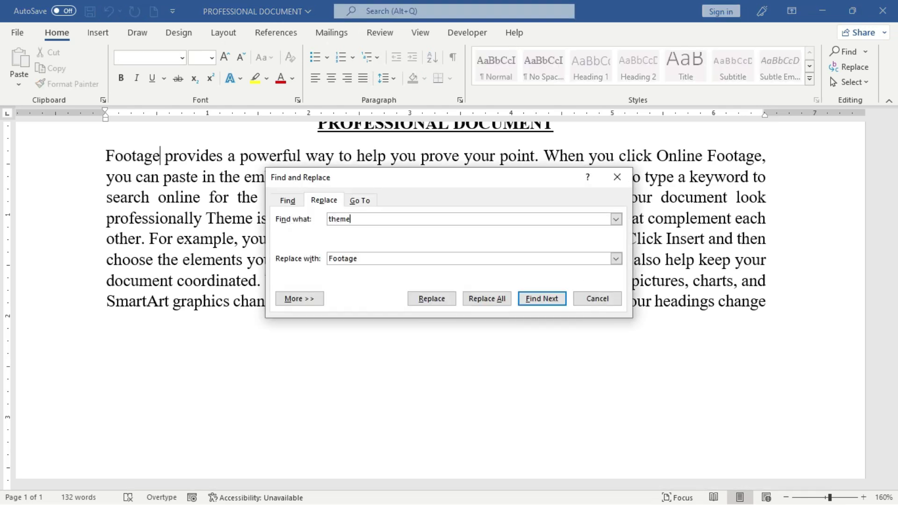
{"action": "left_click", "coordinate": [387, 260]}
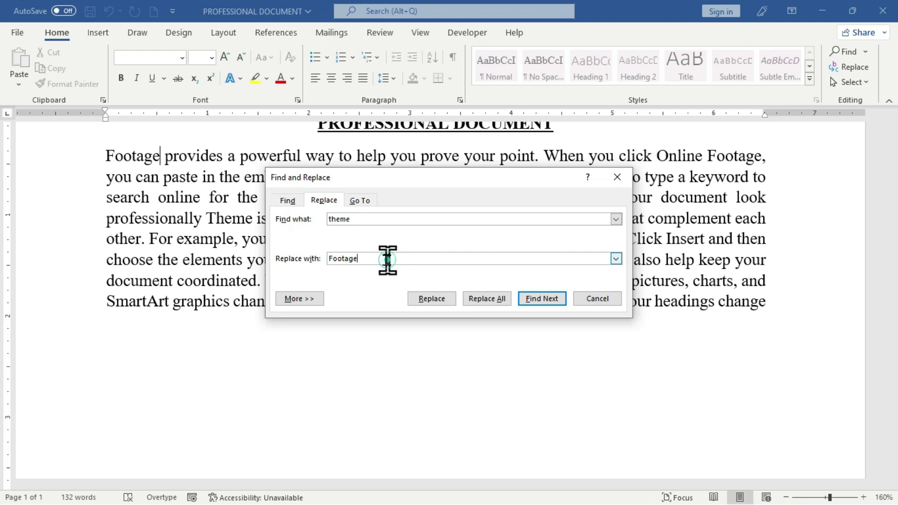
{"action": "double_click", "coordinate": [387, 260]}
{"action": "type", "text": "Subject"}
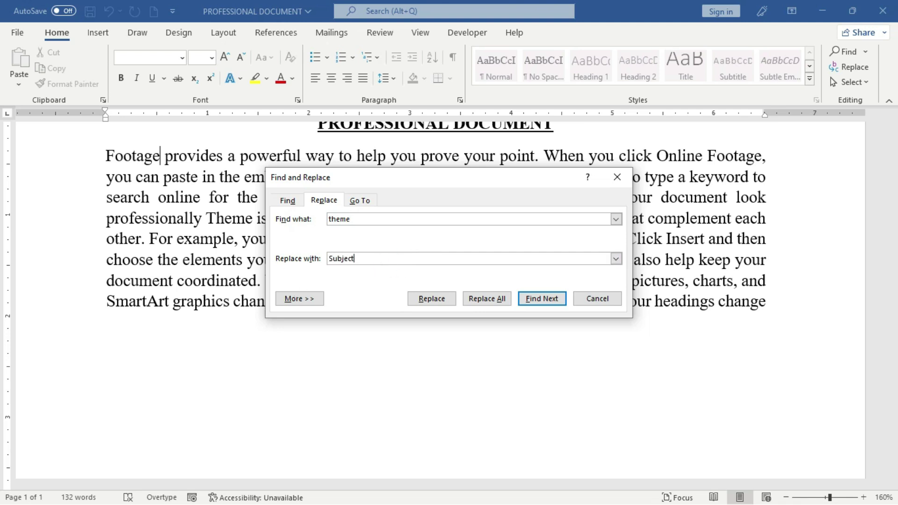
{"action": "key", "text": "alt+a"}
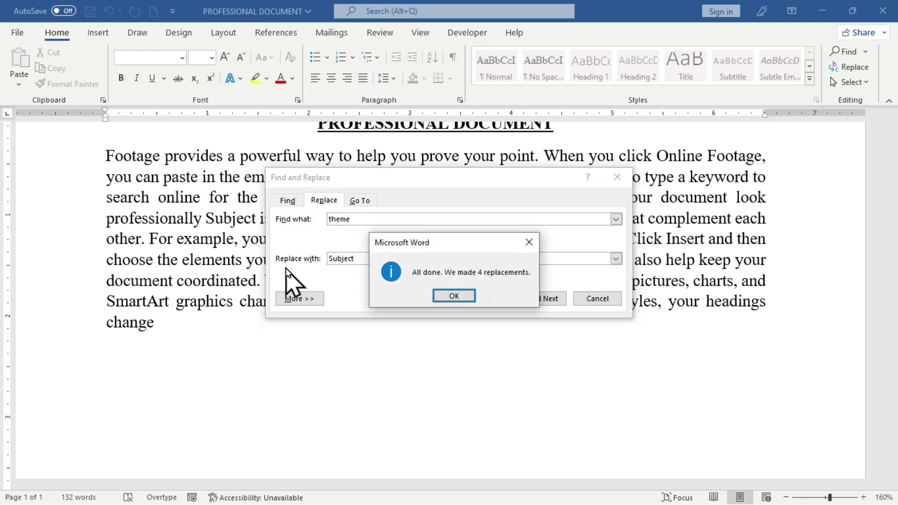
{"action": "key", "text": "Return"}
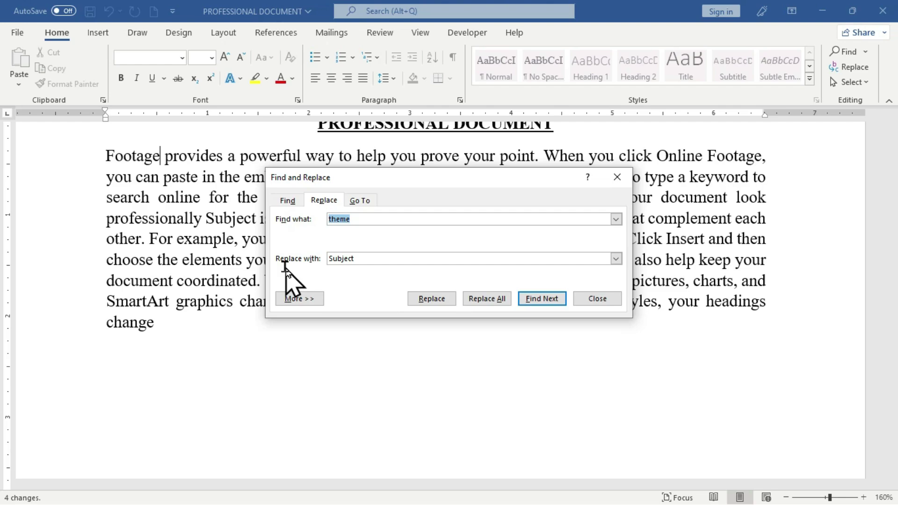
{"action": "key", "text": "Escape"}
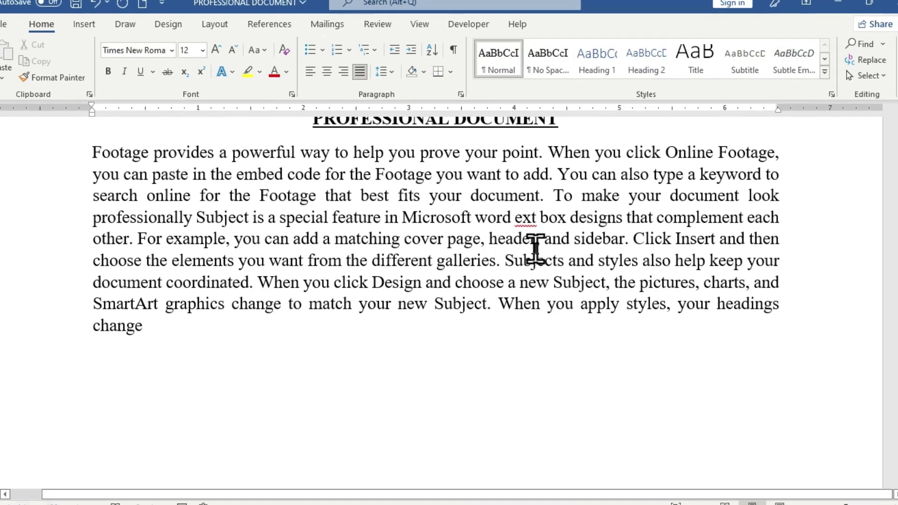
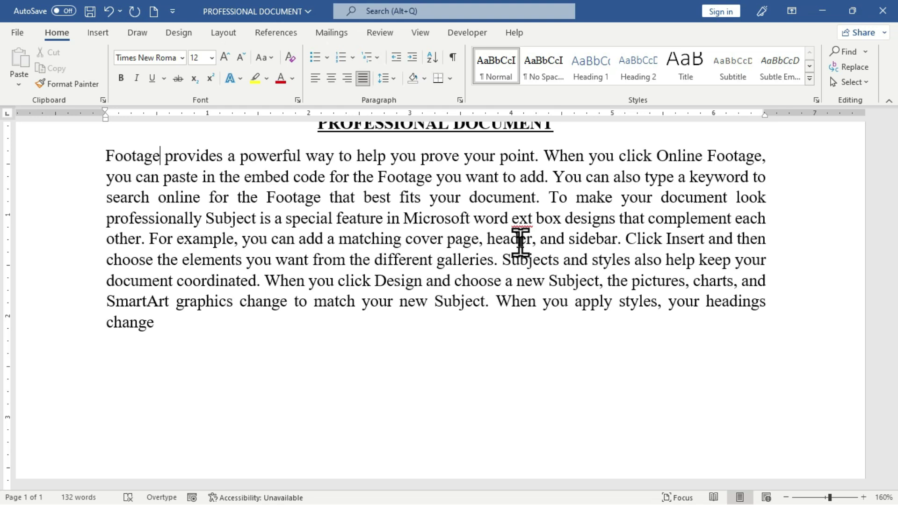
Undo the "Subject" and "Footage" replacements one after the other, and redo both of them
{"action": "key", "text": "ctrl+z"}
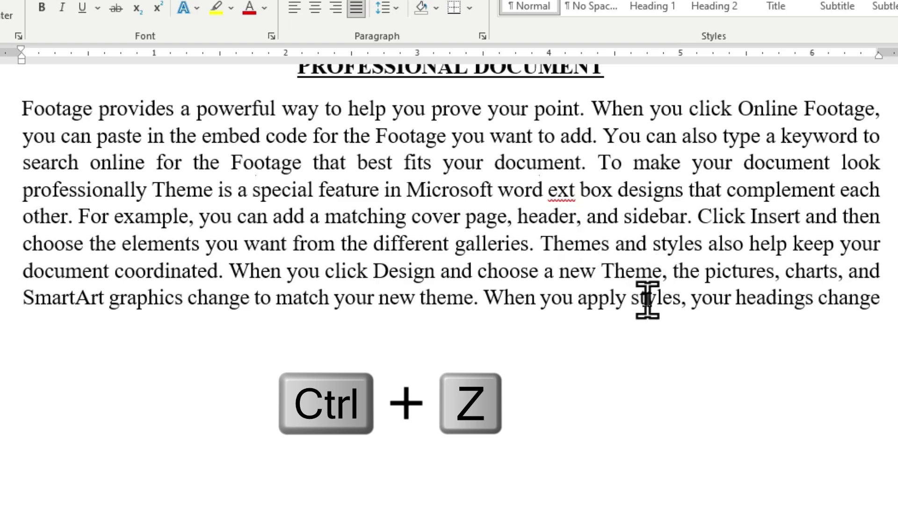
{"action": "key", "text": "ctrl+z"}
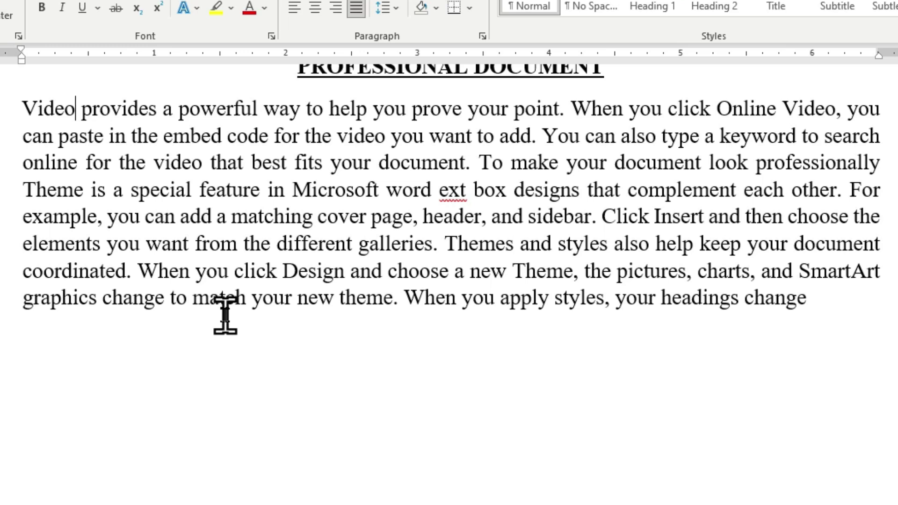
{"action": "key", "text": "ctrl+y"}
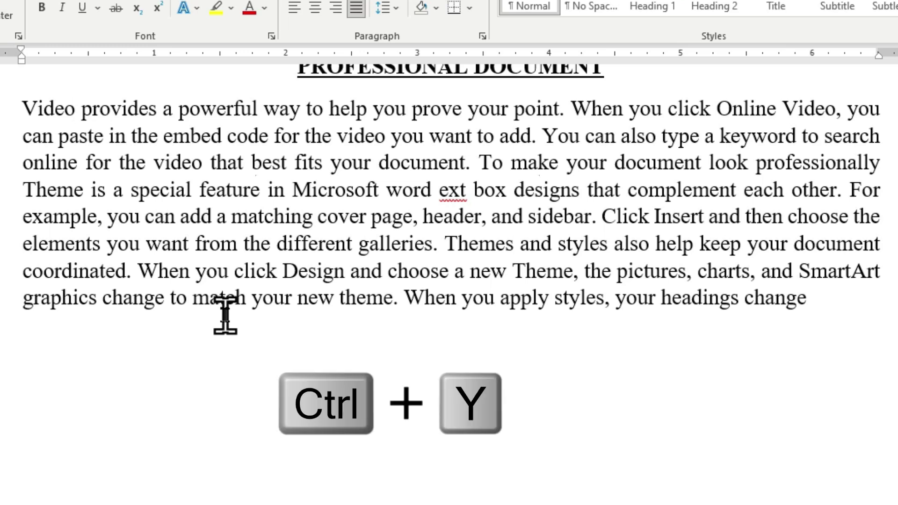
{"action": "key", "text": "ctrl+y"}
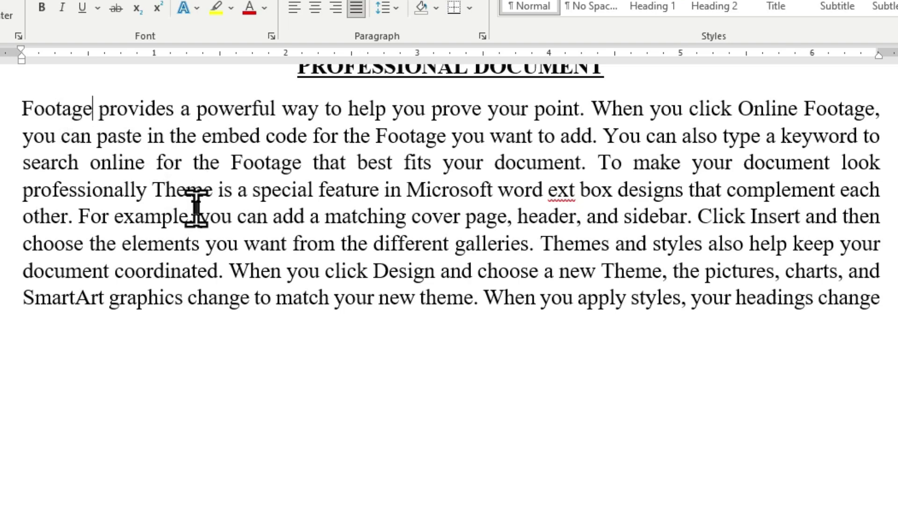
{"action": "key", "text": "ctrl+y"}
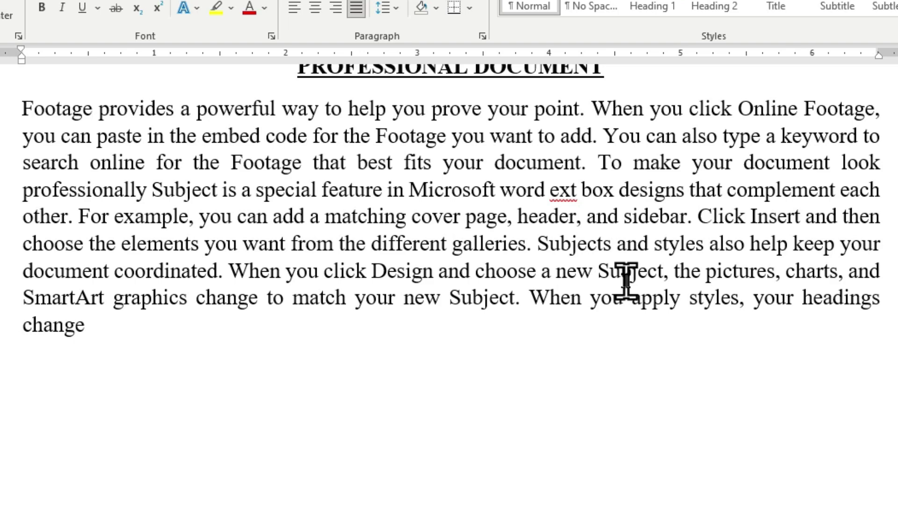
Move the cursor to the very beginning of the document, before the title
{"action": "key", "text": "ctrl+Home"}
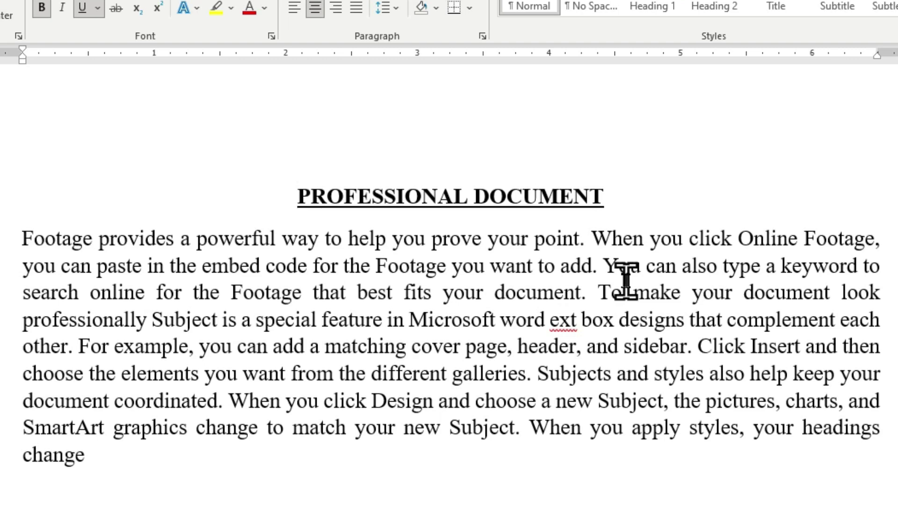